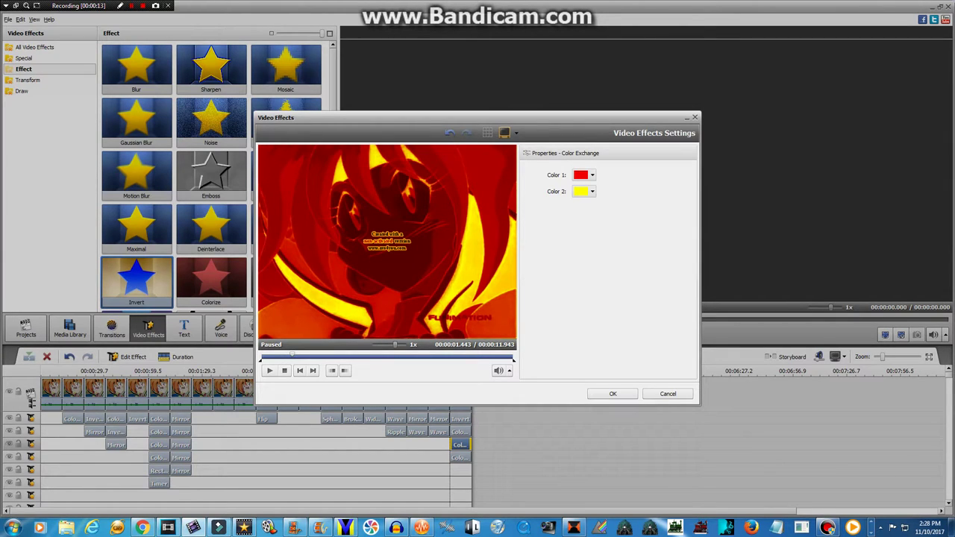
Step: Try a lighter blue and a pure blue as Color 2 of the Color Exchange effect
left_click(591, 191)
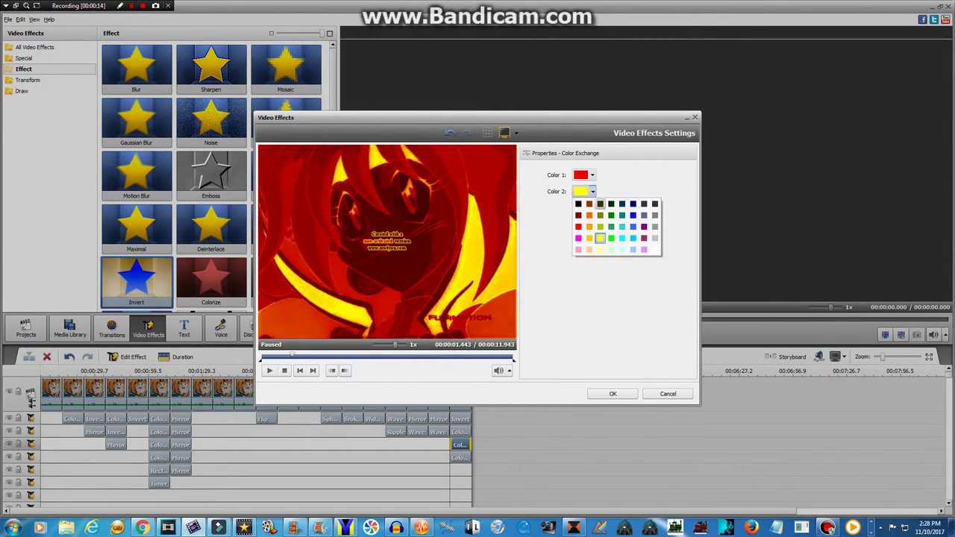
left_click(633, 226)
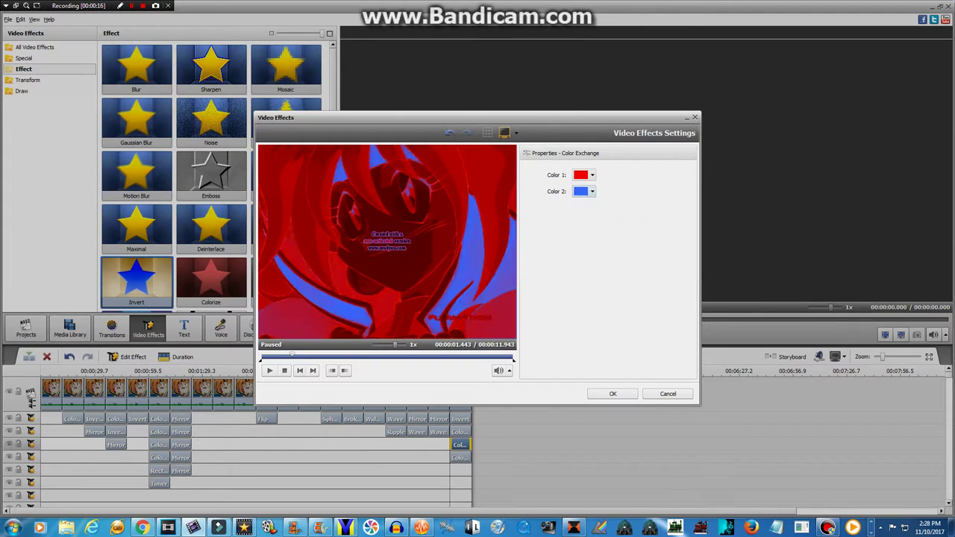
left_click(591, 191)
left_click(633, 215)
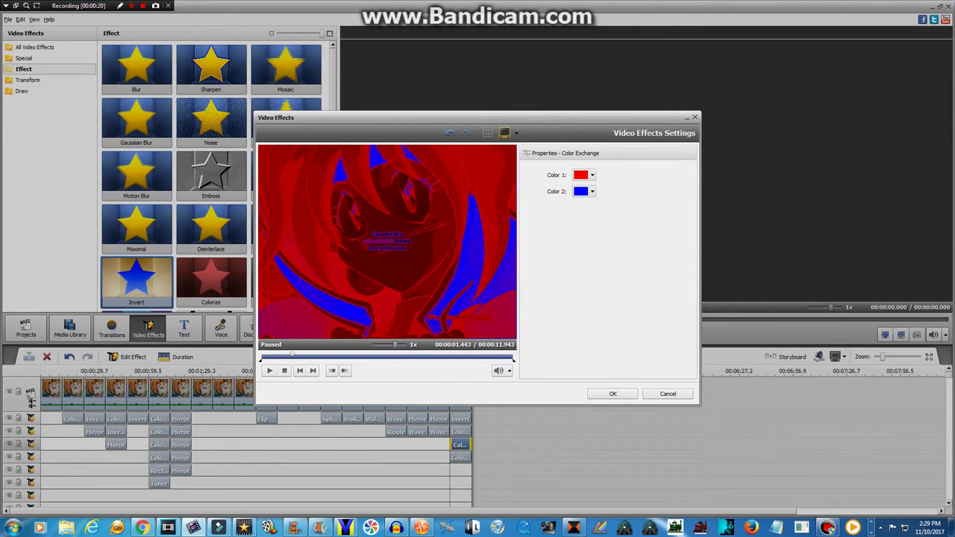
Step: Try white, black and a dark red sampled from the preview as Color 1 of the Color Exchange effect
left_click(592, 175)
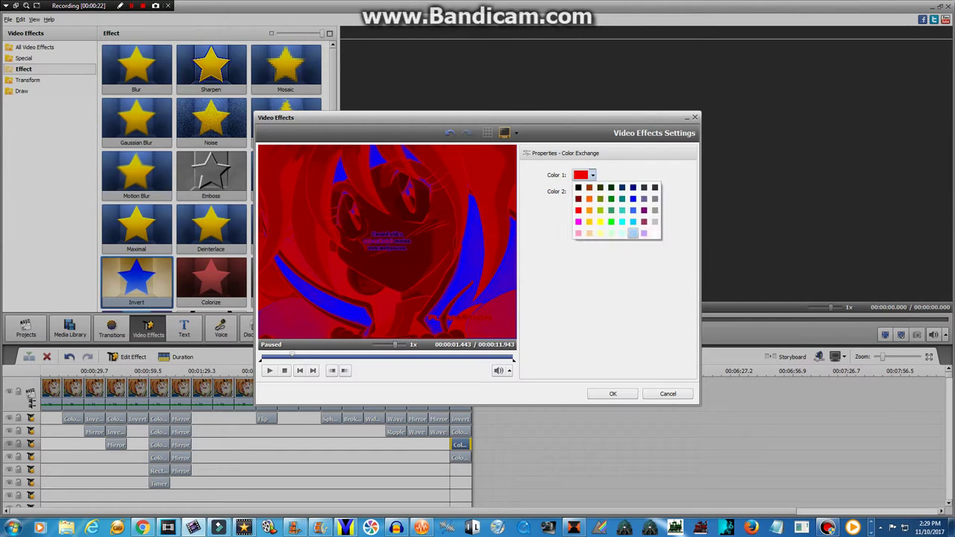
left_click(655, 232)
left_click(592, 175)
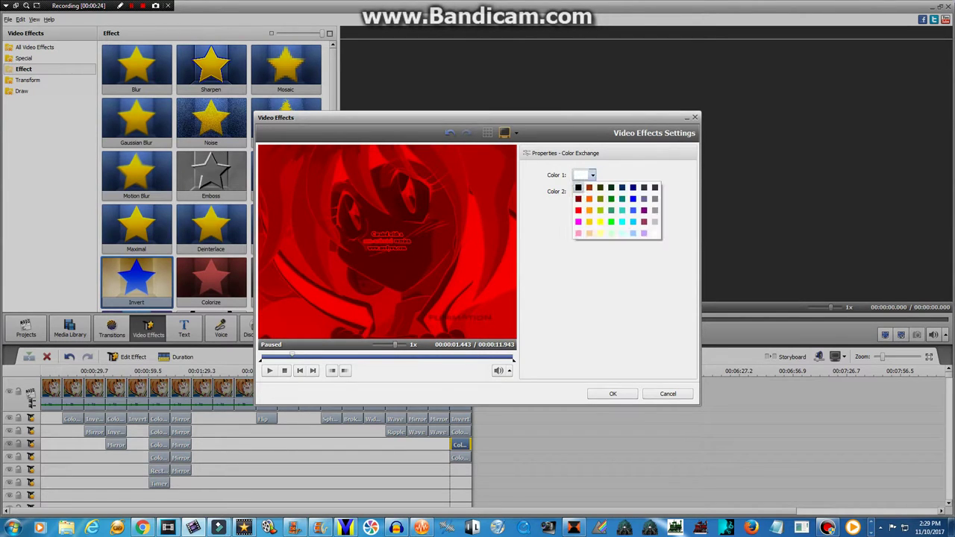
left_click(579, 188)
left_click(580, 192)
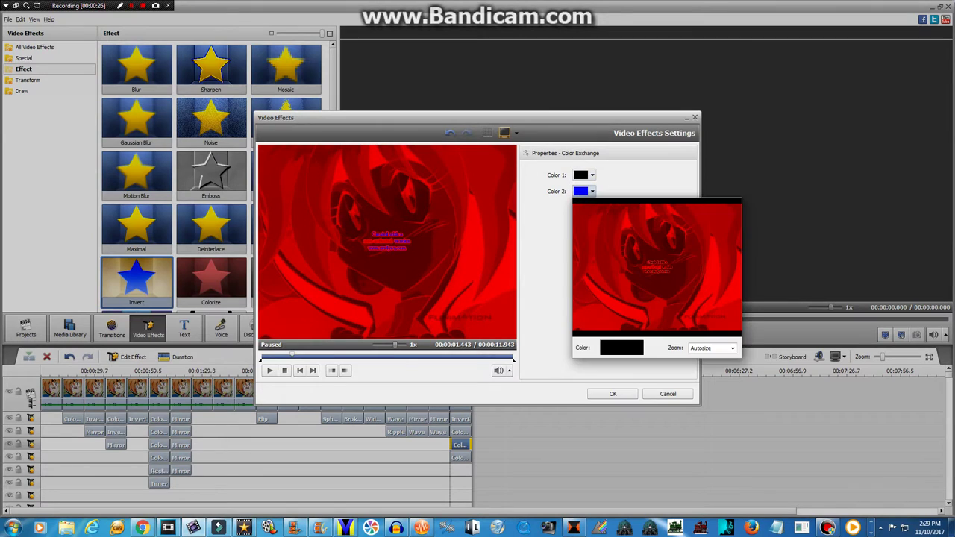
left_click(581, 175)
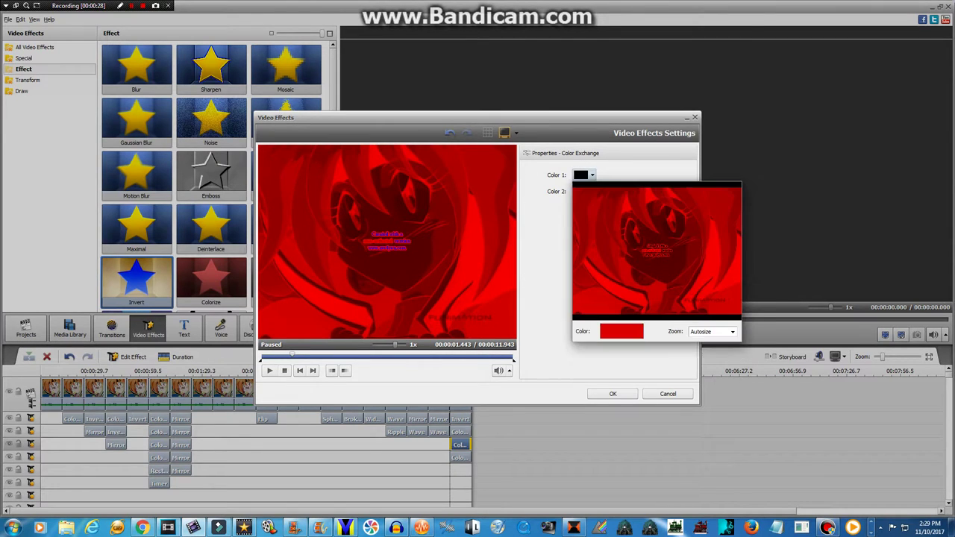
left_click(654, 238)
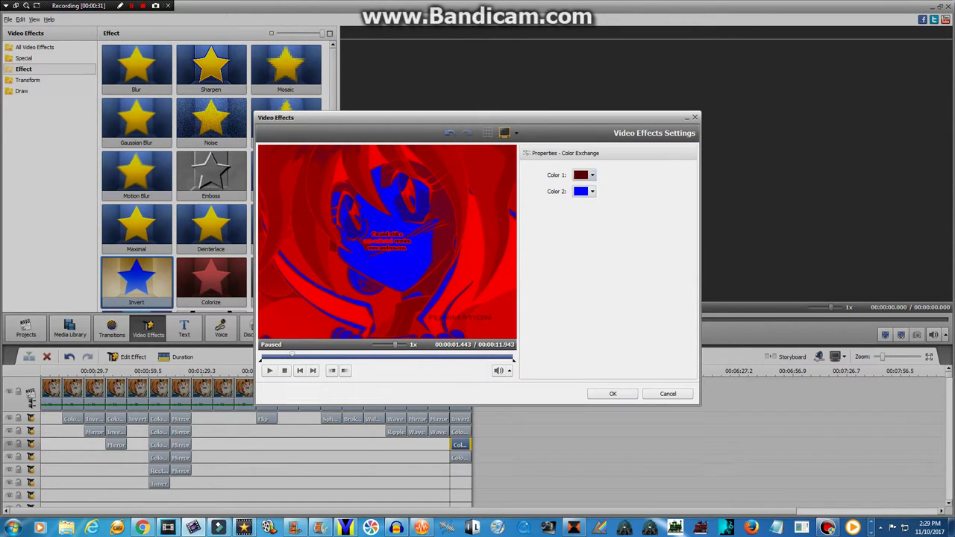
Step: Set Color 1 to bright red sampled from the preview and Color 2 to black, and apply the Color Exchange settings
left_click(580, 175)
left_click(707, 256)
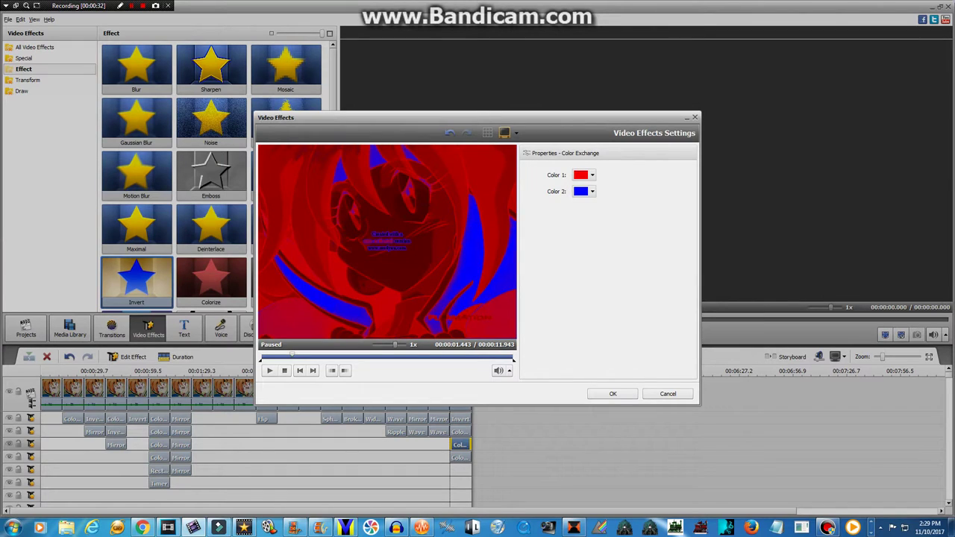
left_click(592, 190)
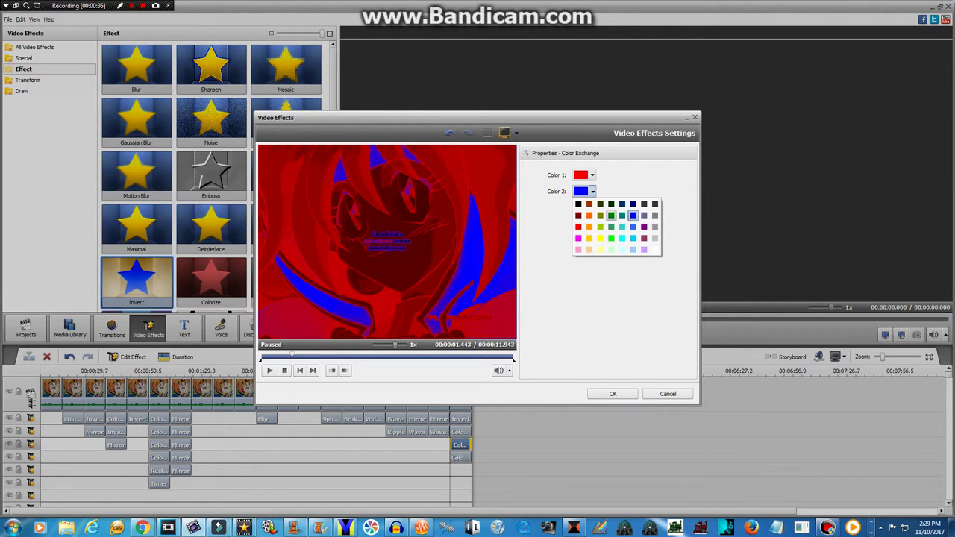
left_click(577, 203)
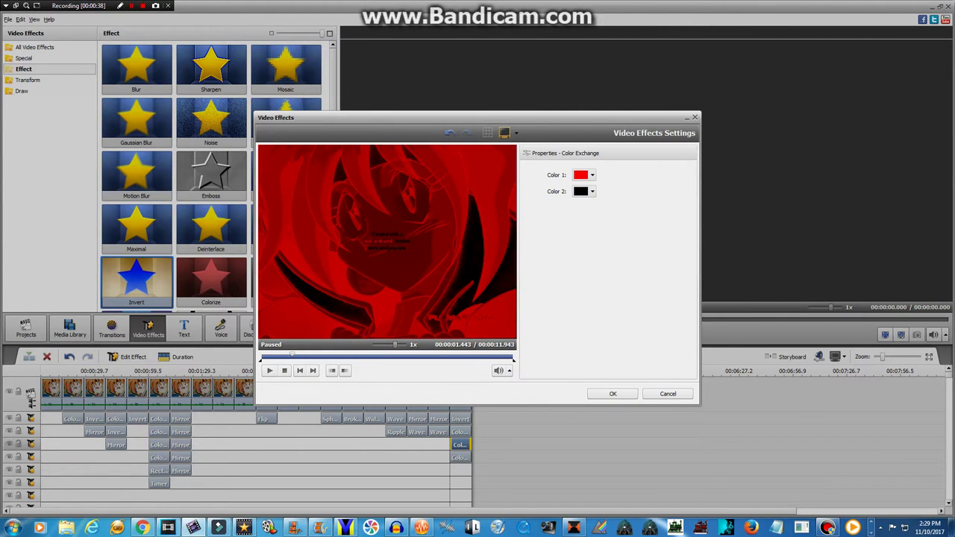
left_click(612, 393)
Step: Open the settings of the lowest Color Exchange effect under the last clip
right_click(460, 444)
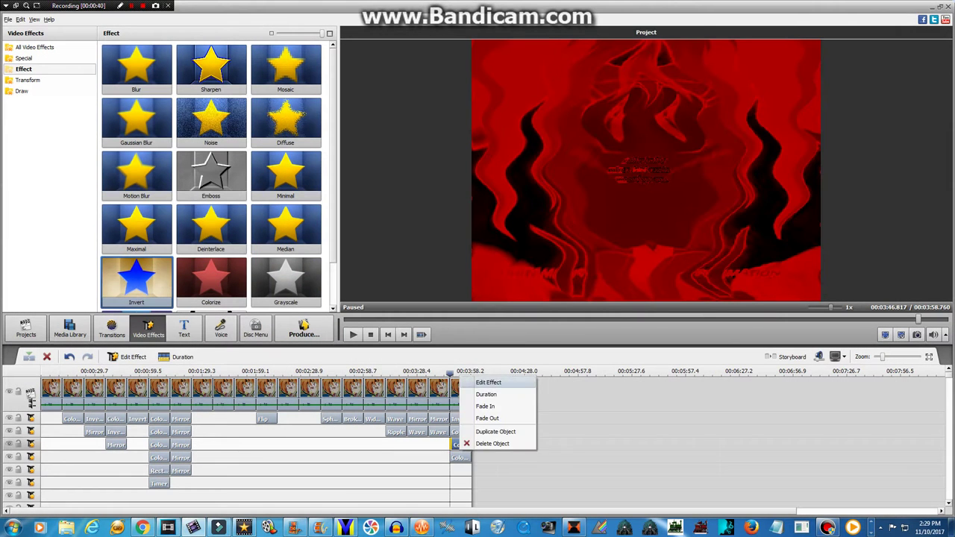
right_click(460, 457)
left_click(491, 387)
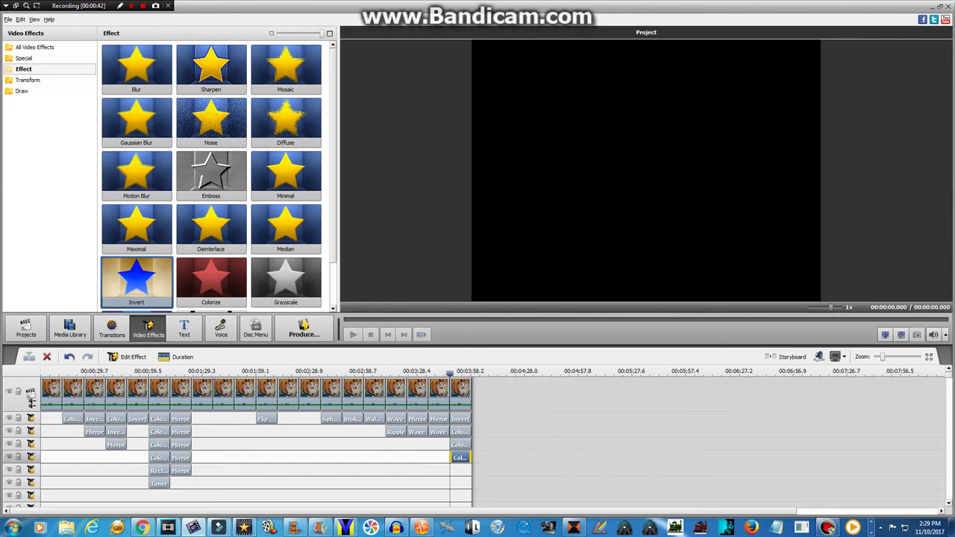
Step: Switch to Sony Vegas to check the Gradient Map colors on the logo clip, and return to AVS Video Editor
left_click(168, 528)
mouse_move(193, 527)
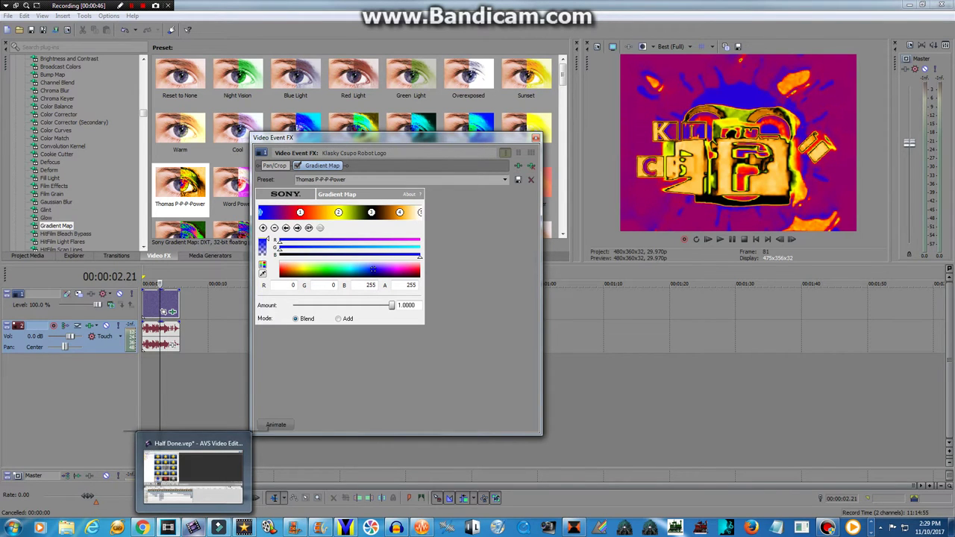
left_click(193, 474)
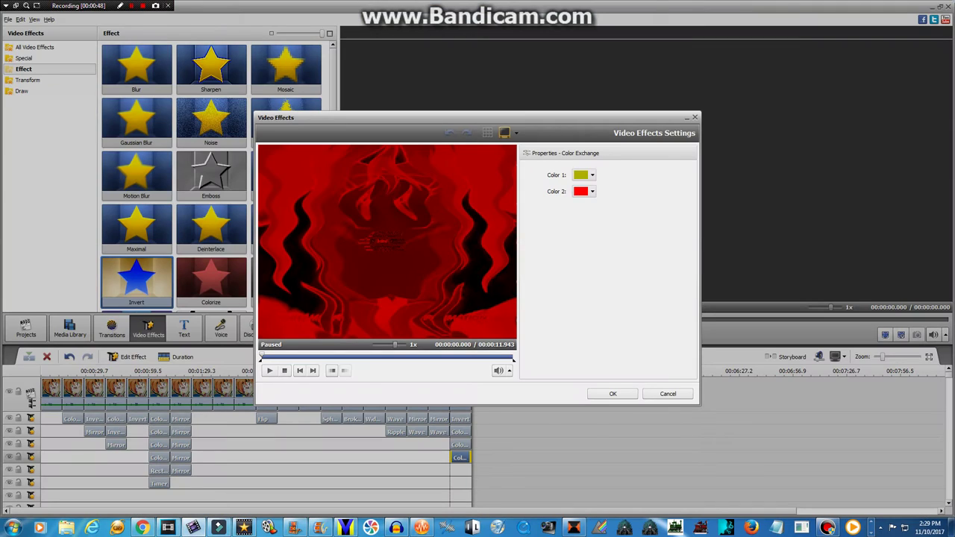
Step: Preview the effect at 00:00:02.862 and set Color 1 to the dark red sampled from the picture
left_click(322, 357)
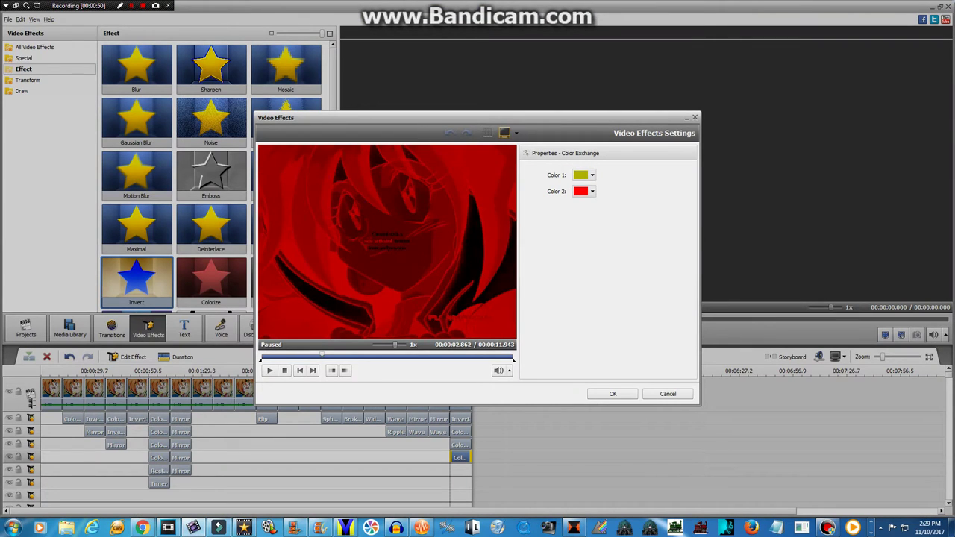
left_click(591, 191)
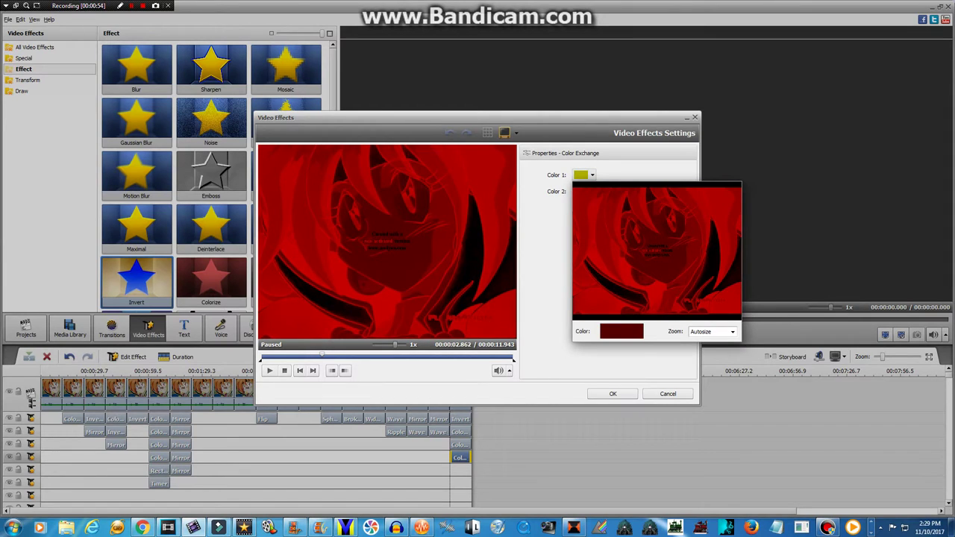
left_click(630, 243)
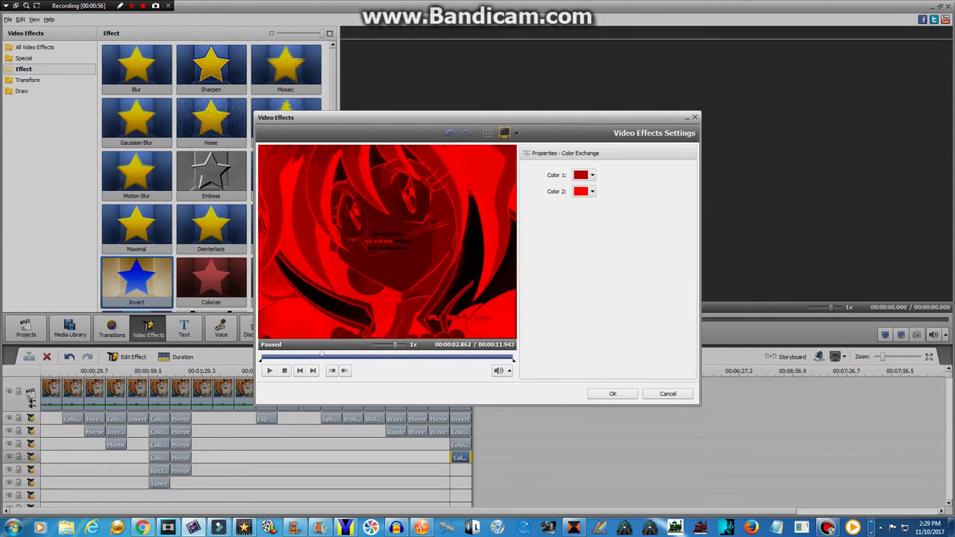
Step: Try orange and yellow as Color 2 of this Color Exchange effect
left_click(592, 191)
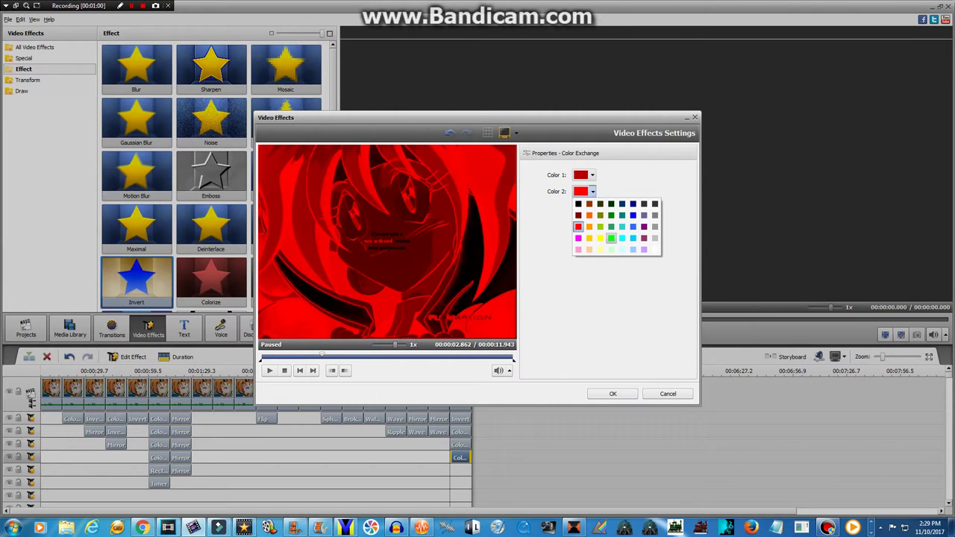
left_click(588, 226)
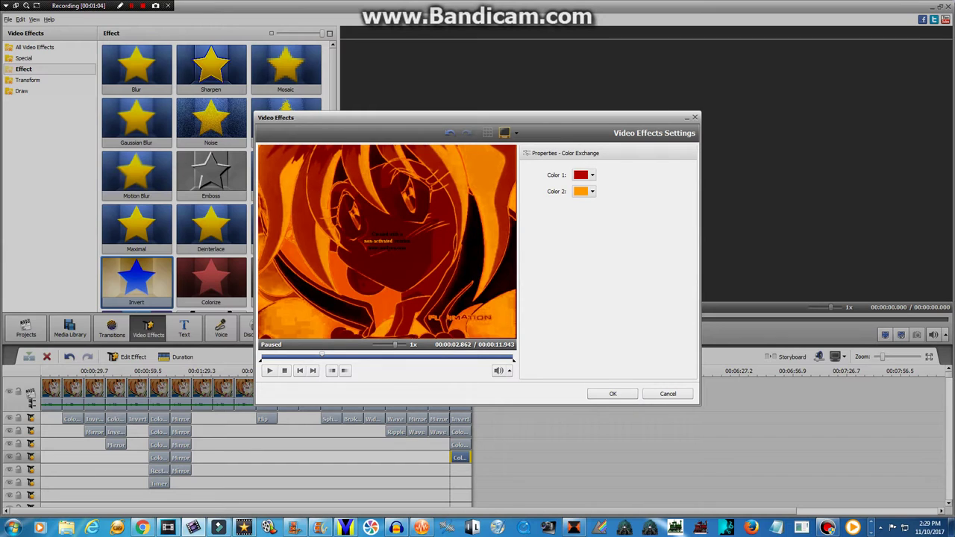
left_click(593, 191)
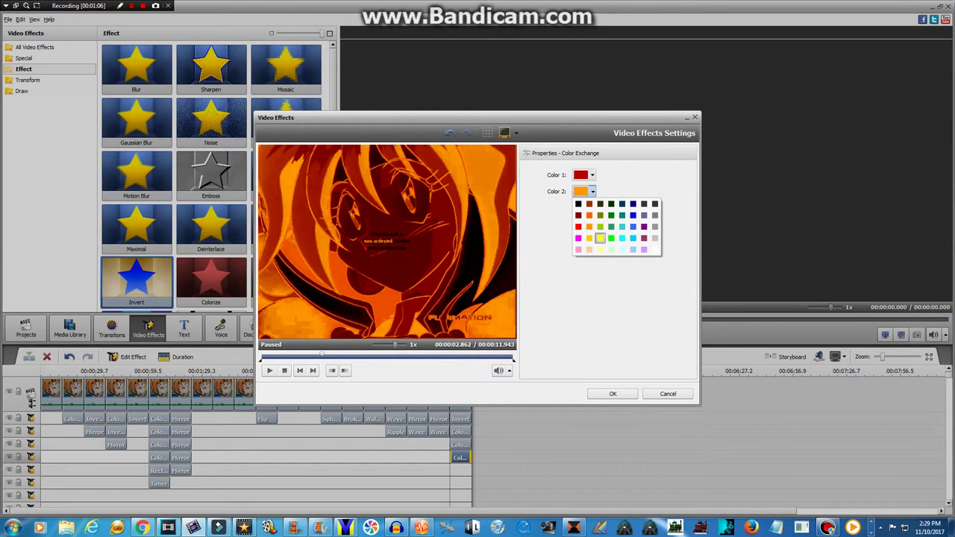
left_click(600, 238)
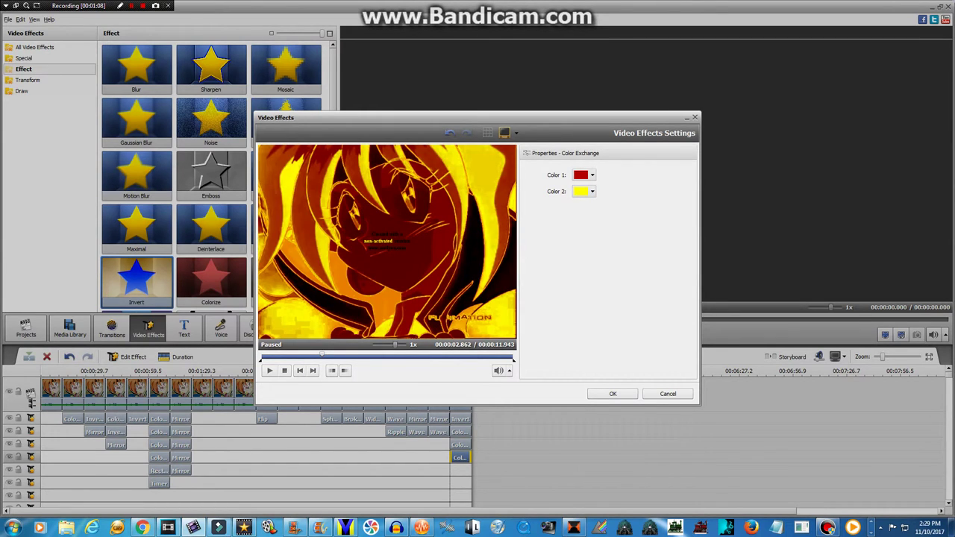
Step: Set Color 2 to blue and apply the Color Exchange settings
left_click(592, 192)
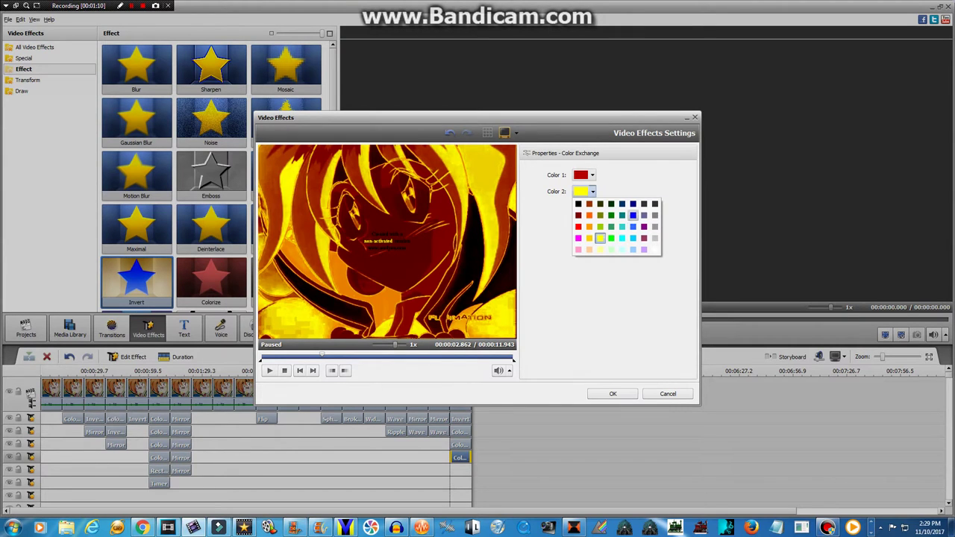
left_click(632, 215)
left_click(613, 393)
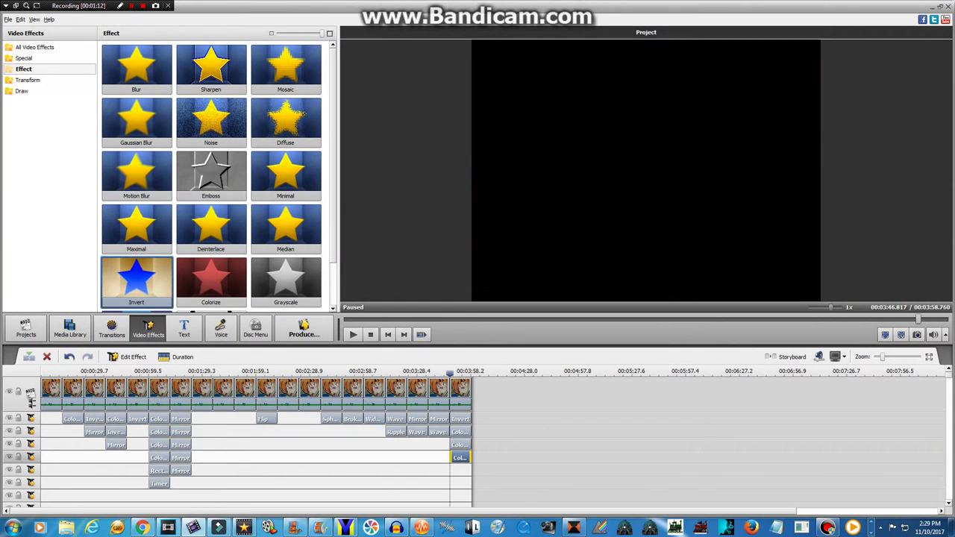
Step: Duplicate the lowest Color Exchange effect under the last clip and place the copy on the next effect track below
right_click(464, 389)
right_click(460, 456)
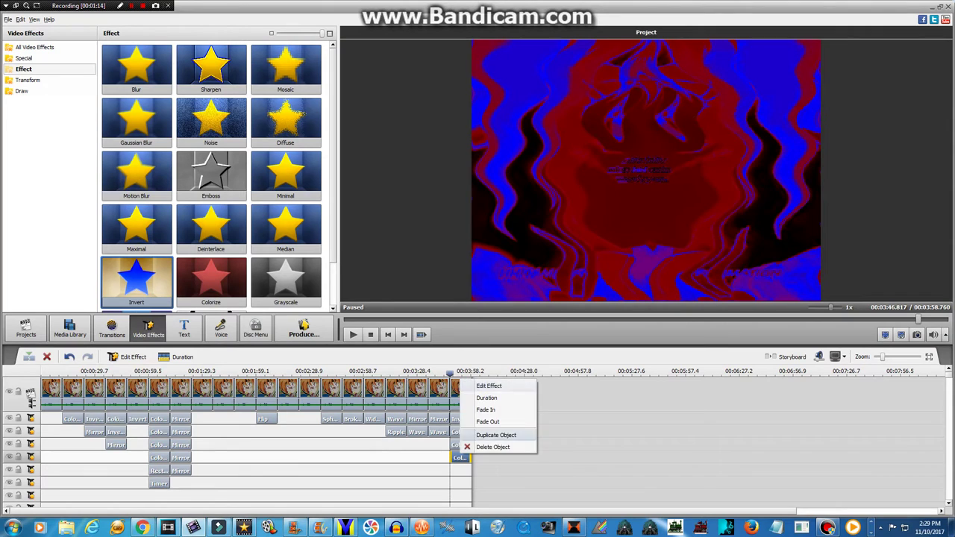
left_click(486, 435)
left_click_drag(483, 458, 461, 470)
Step: Edit the copied Color Exchange effect with purple sampled from the preview at 00:00:01.987 as Color 1 and yellow as Color 2, and apply it
right_click(460, 470)
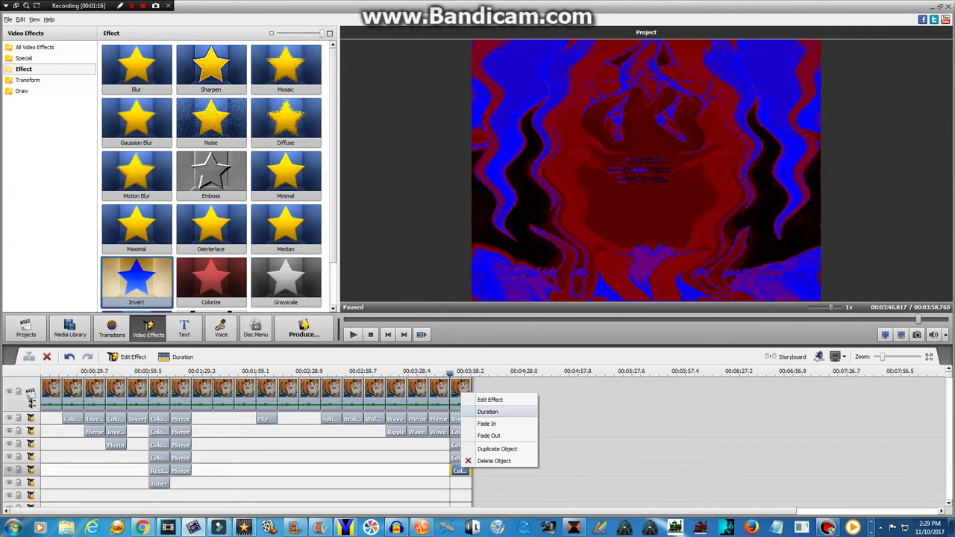
left_click(489, 400)
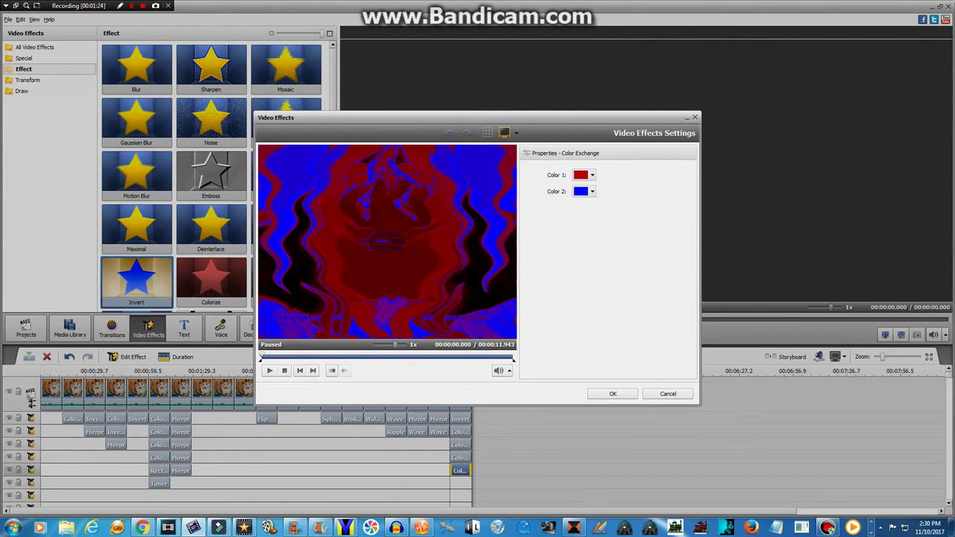
left_click(330, 357)
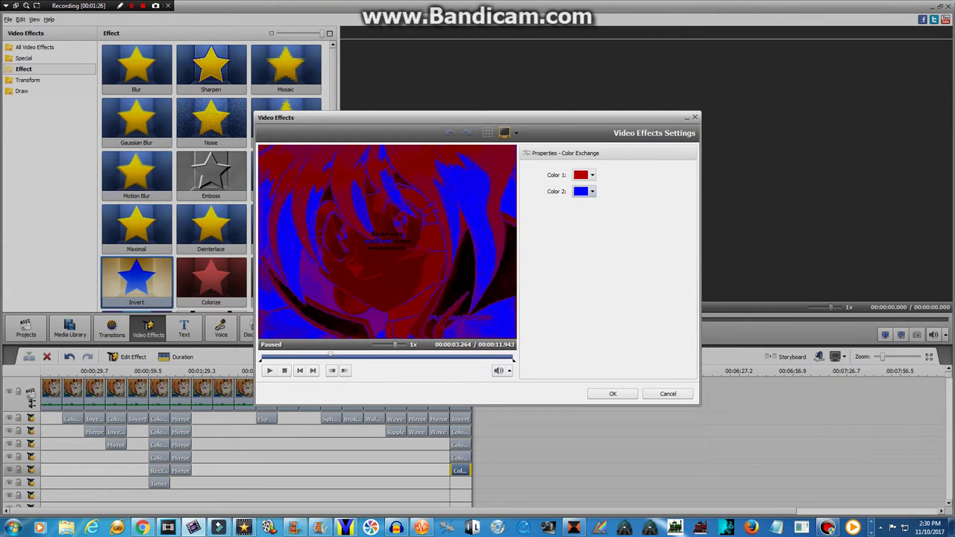
left_click(304, 357)
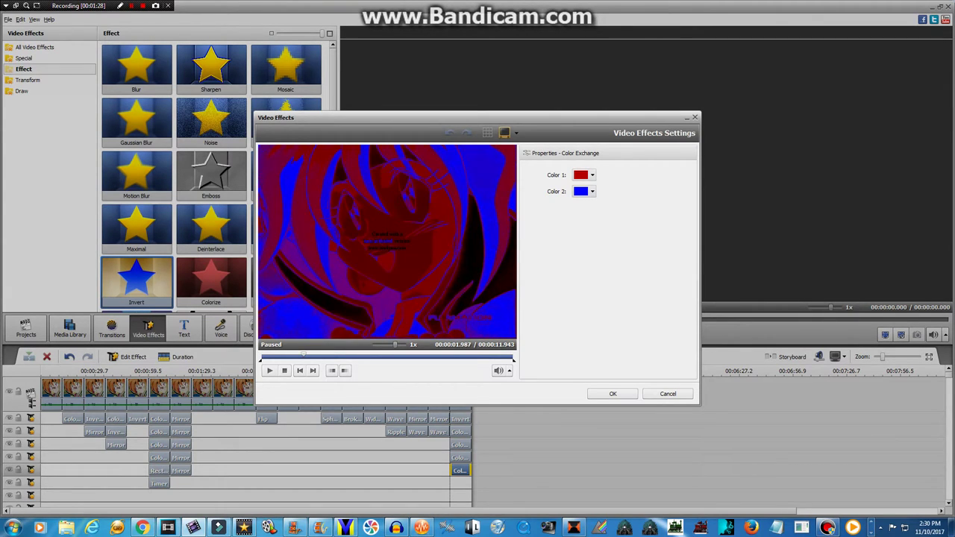
left_click(586, 191)
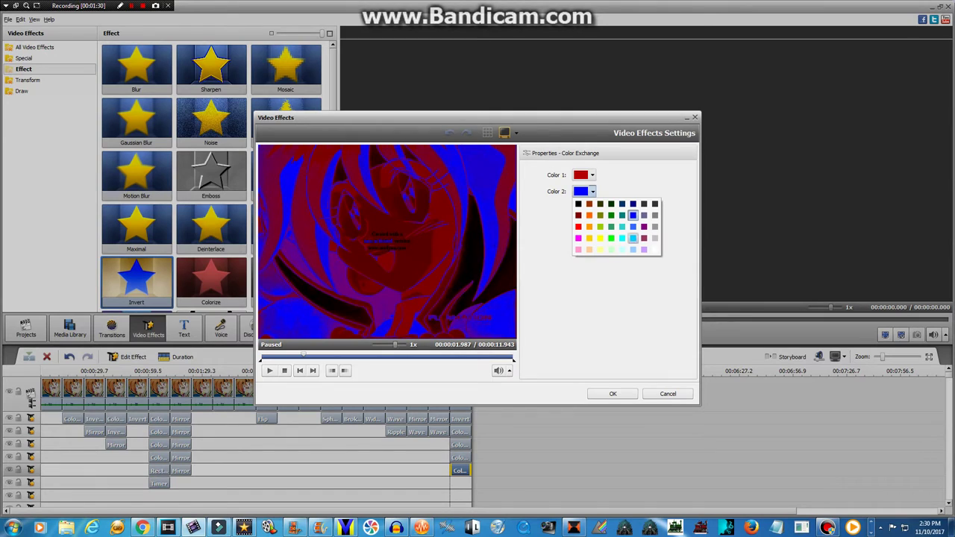
left_click(599, 237)
left_click(581, 176)
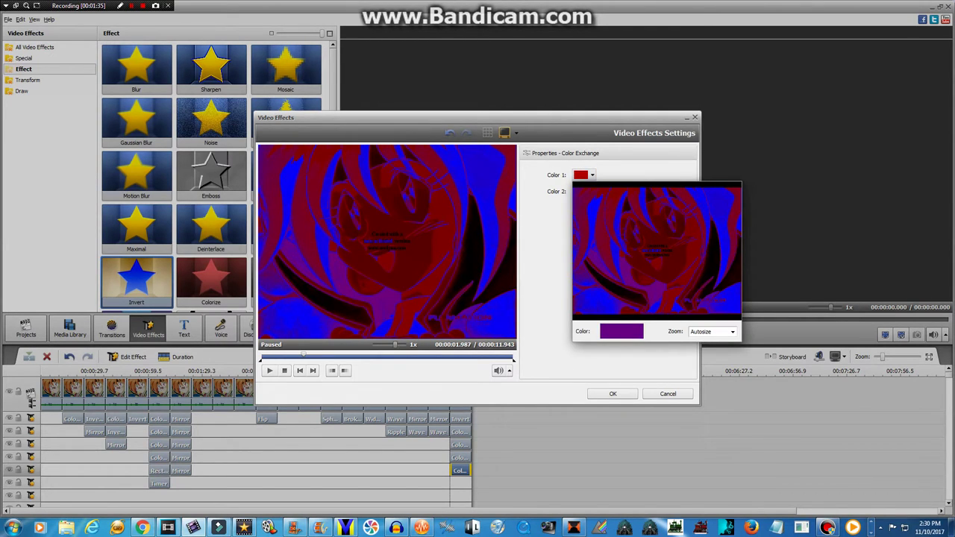
left_click(654, 292)
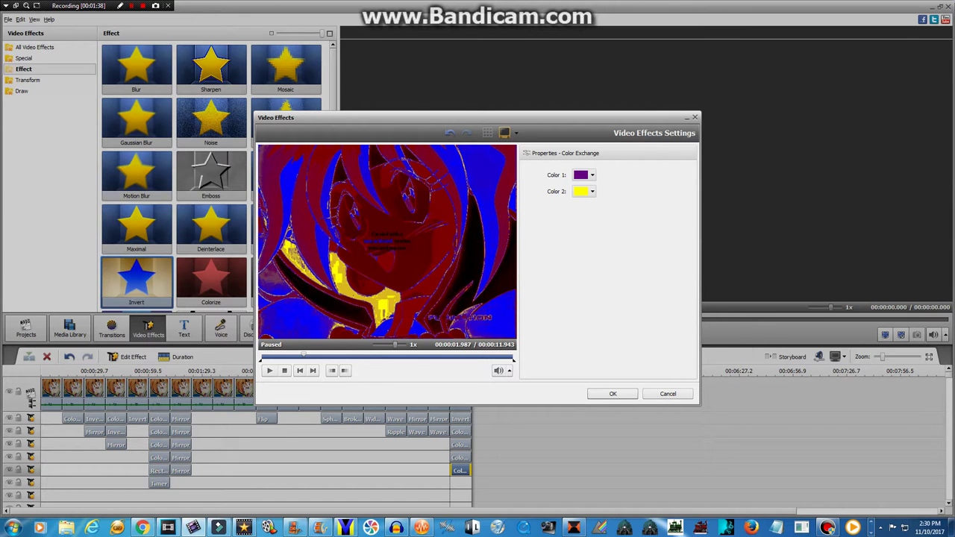
left_click(608, 394)
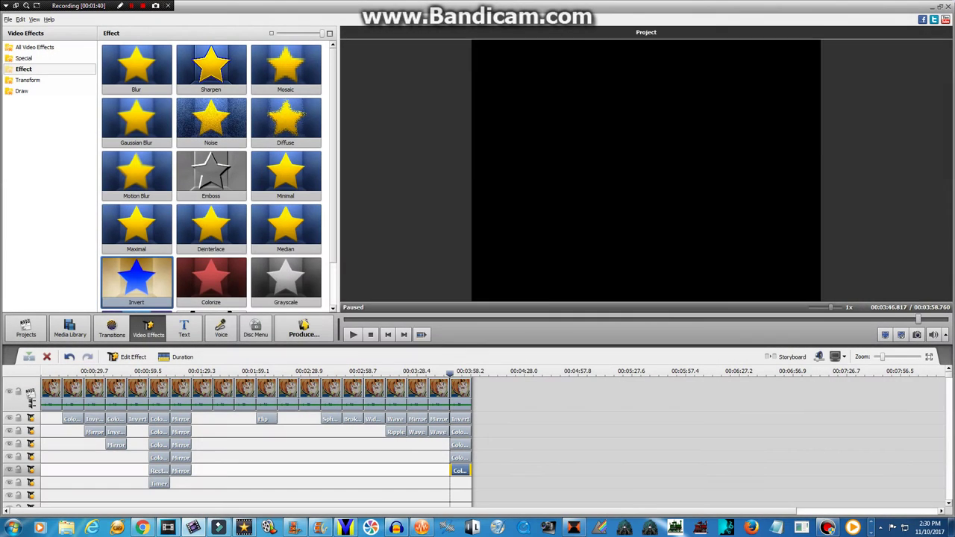
Step: Delete the Invert effect under the last clip and move its Color Exchange effects up one track each
right_click(460, 419)
left_click(500, 483)
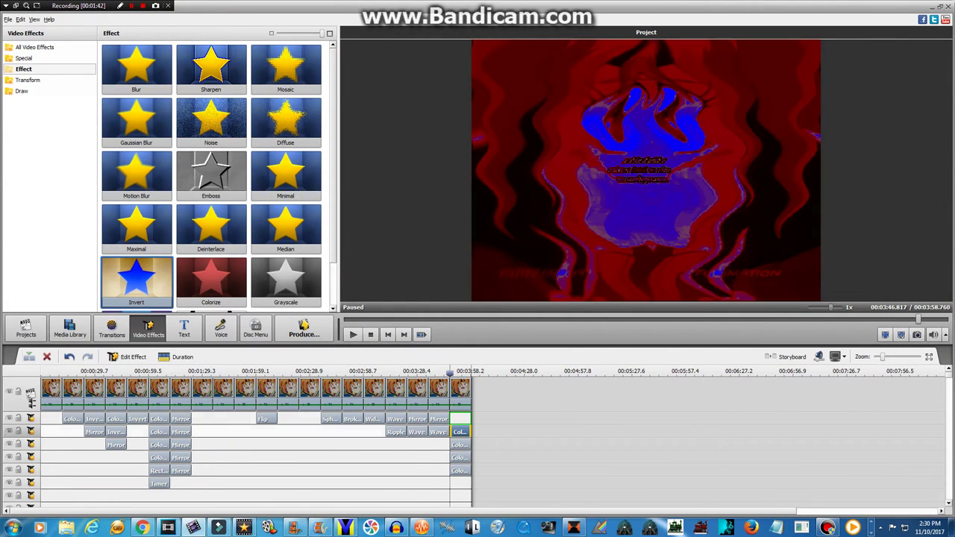
mouse_move(460, 446)
left_mouse_down()
mouse_move(460, 432)
mouse_move(460, 458)
left_mouse_up()
left_click_drag(450, 373, 452, 373)
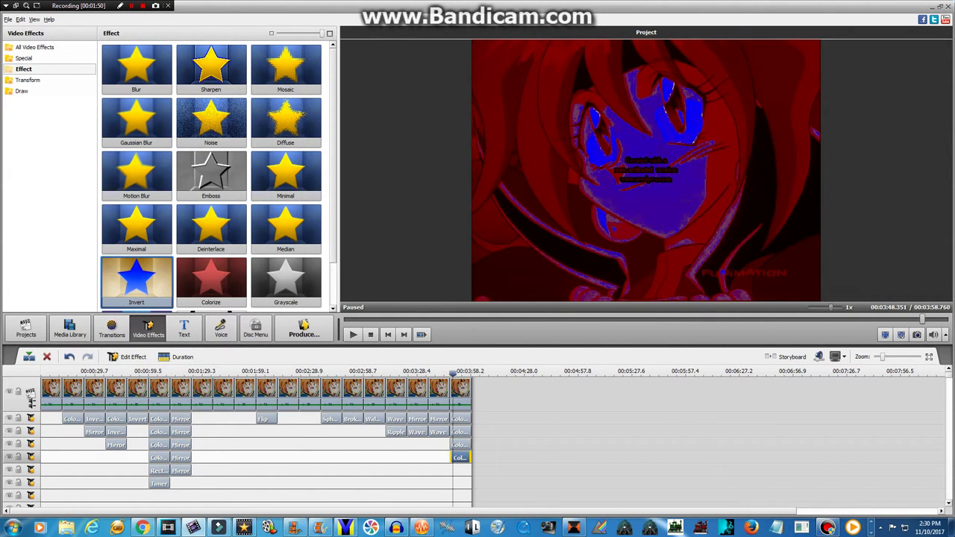
Step: Edit the Color Exchange effect on the second effect track under the last clip, setting Color 2 to blue with the preview at 00:00:02.365
right_click(463, 432)
left_click(488, 437)
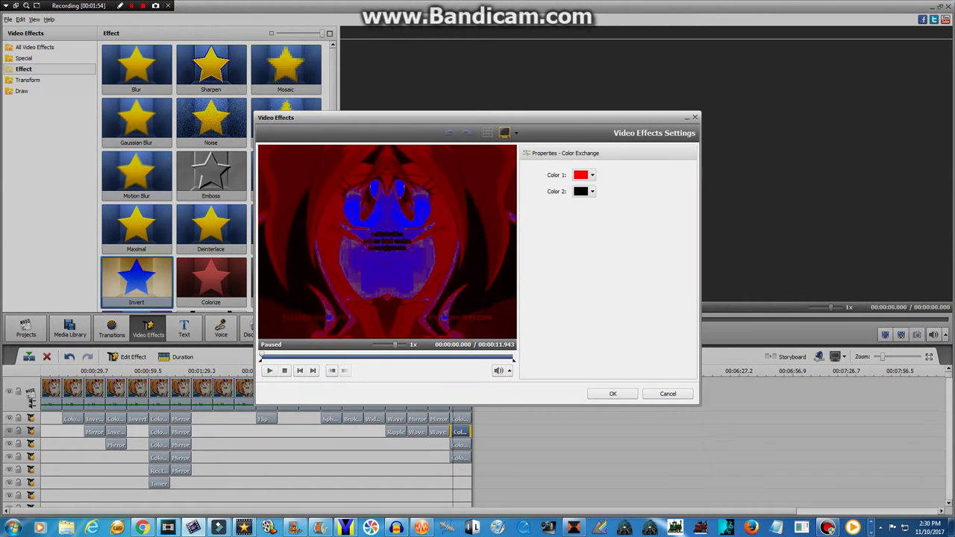
left_click_drag(262, 355, 311, 355)
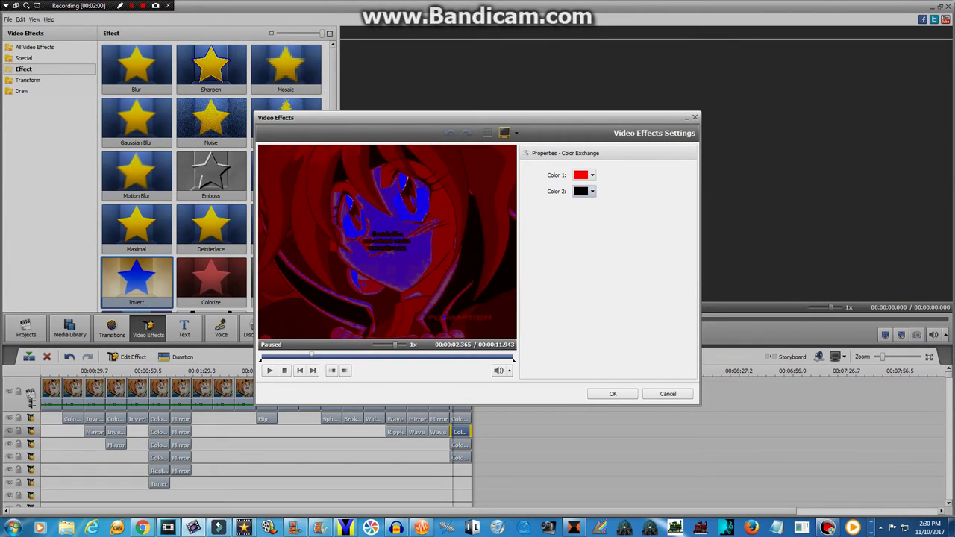
left_click(588, 191)
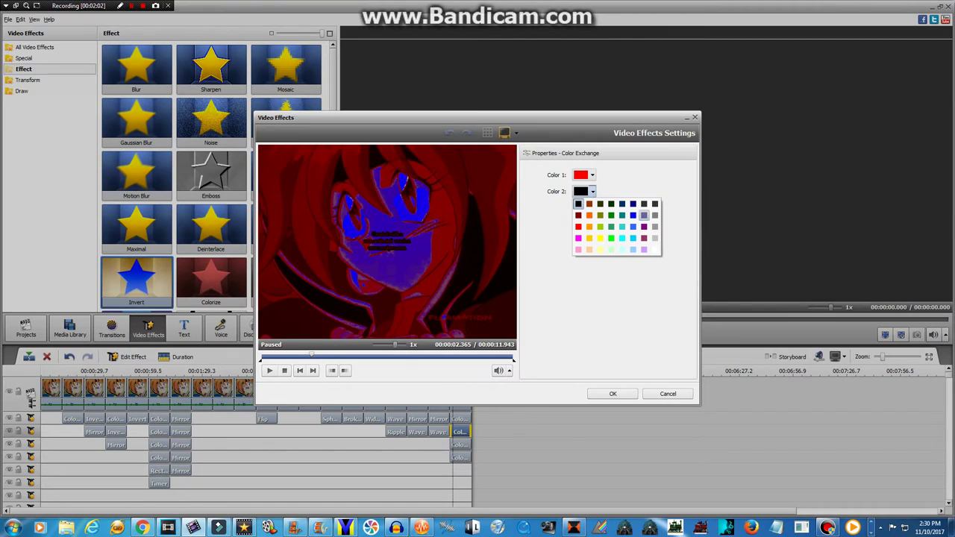
left_click(645, 215)
left_click(591, 192)
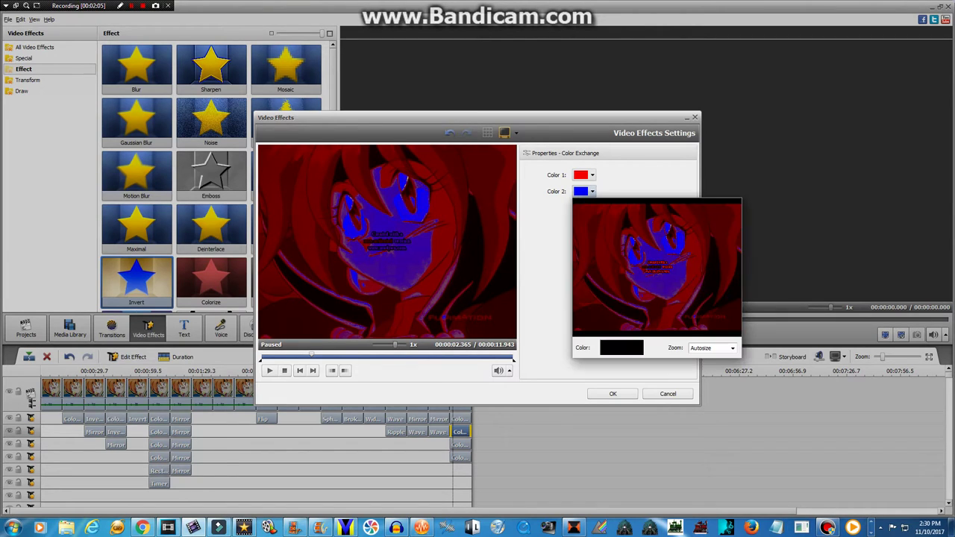
Step: Try a near-black sampled from the preview and a dark gray swatch as Color 1
left_click(592, 175)
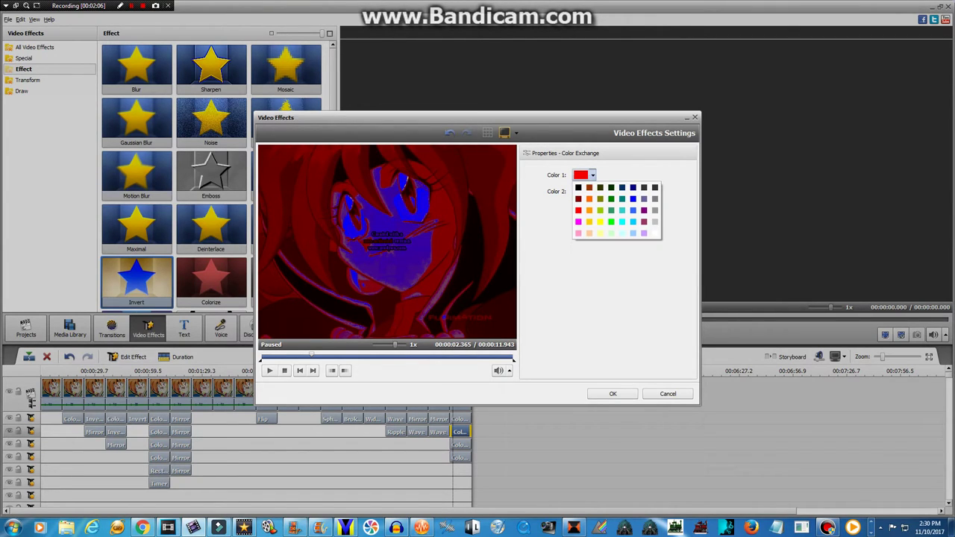
left_click(581, 175)
left_click(581, 174)
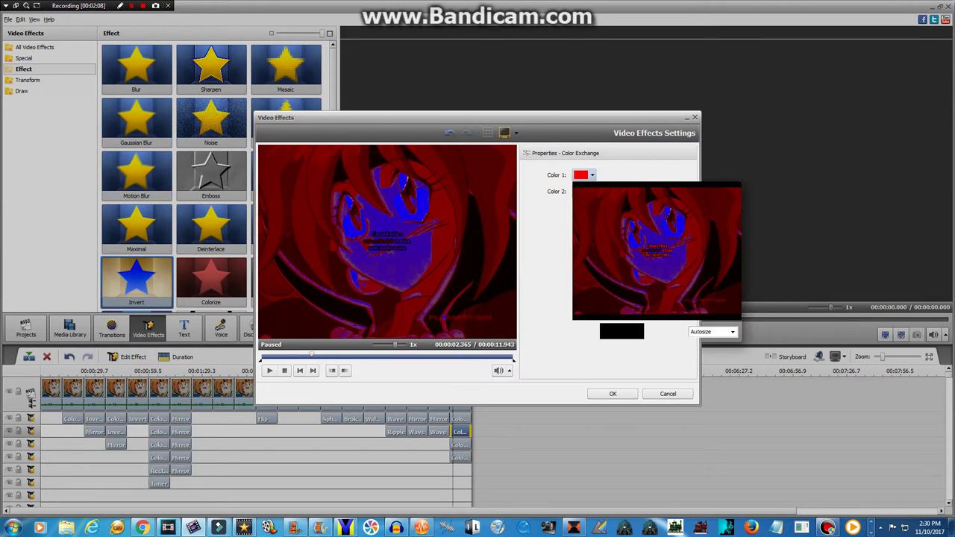
left_click(707, 264)
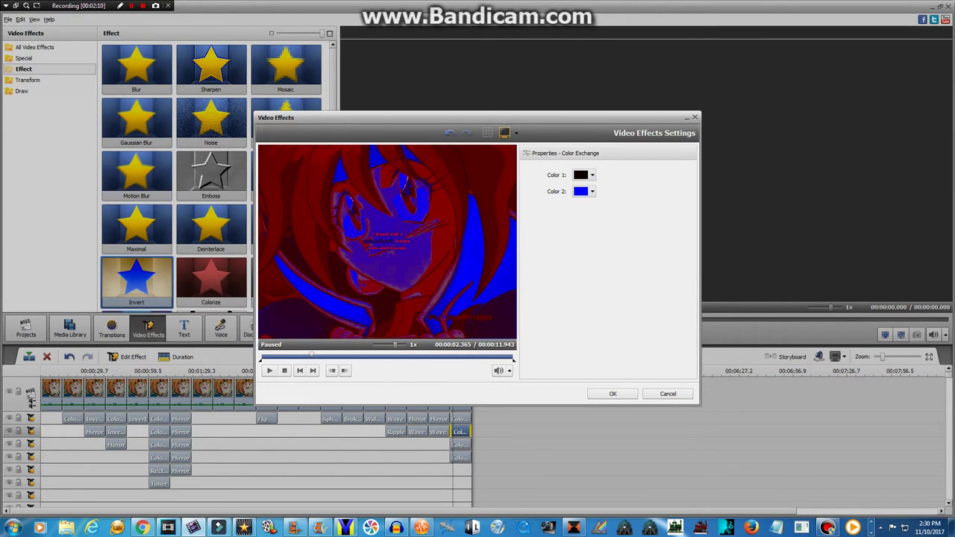
left_click(592, 175)
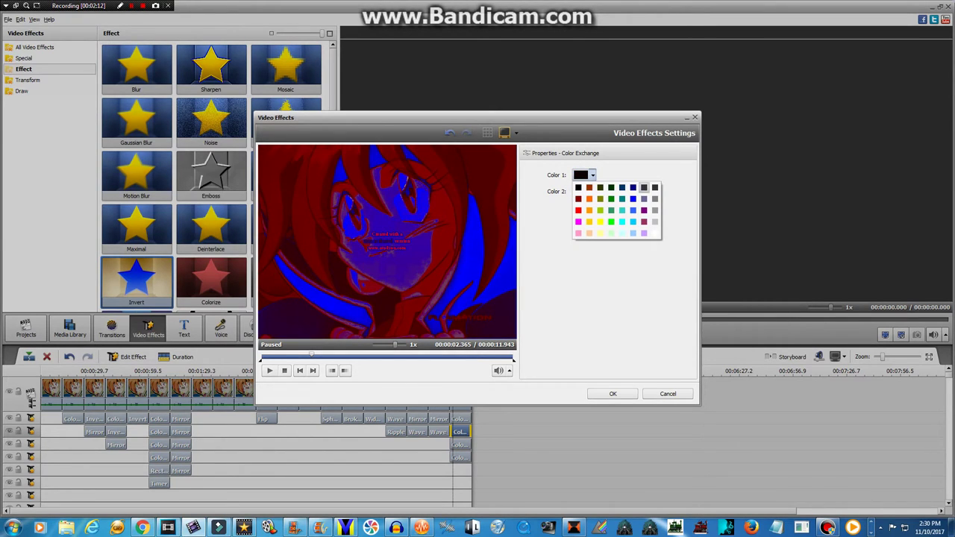
left_click(645, 188)
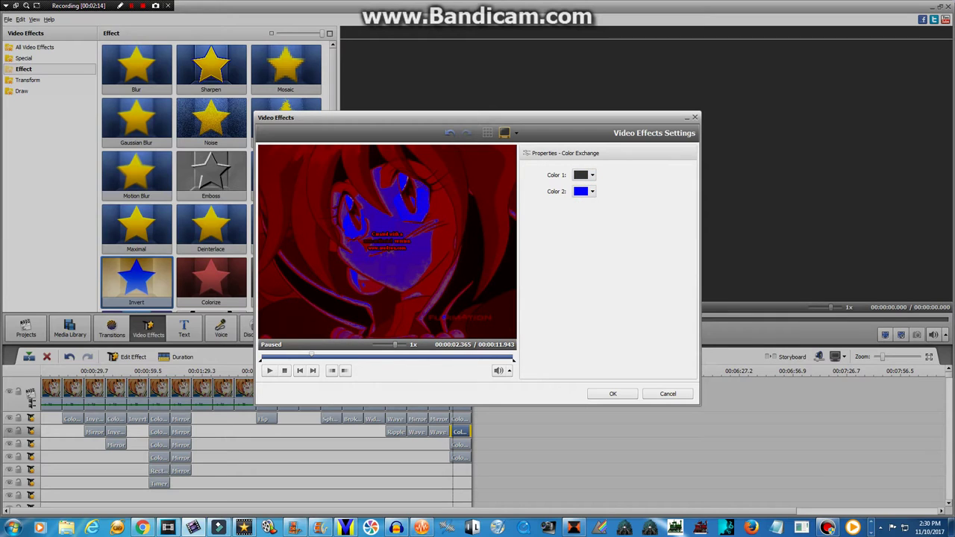
Step: Set Color 1 to black and apply the Color Exchange settings
left_click(592, 175)
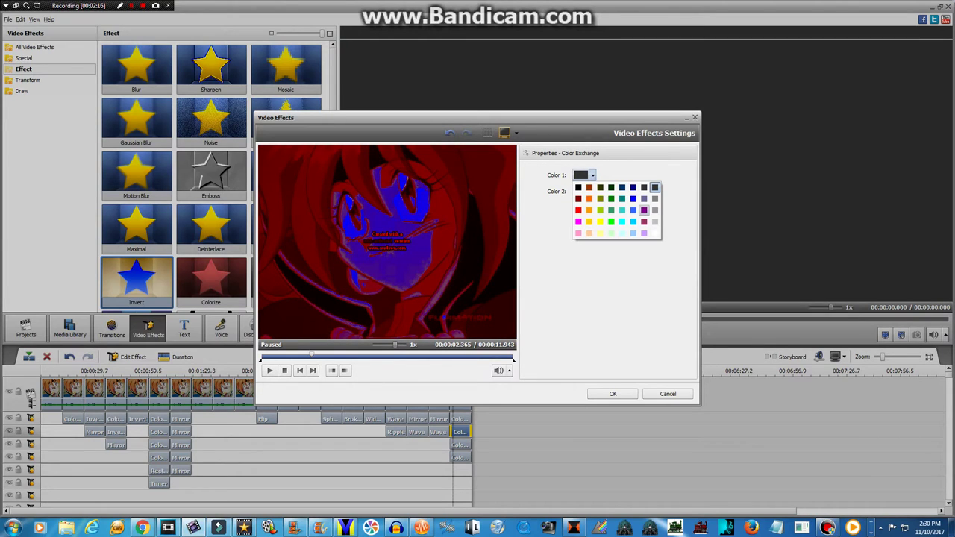
left_click(577, 187)
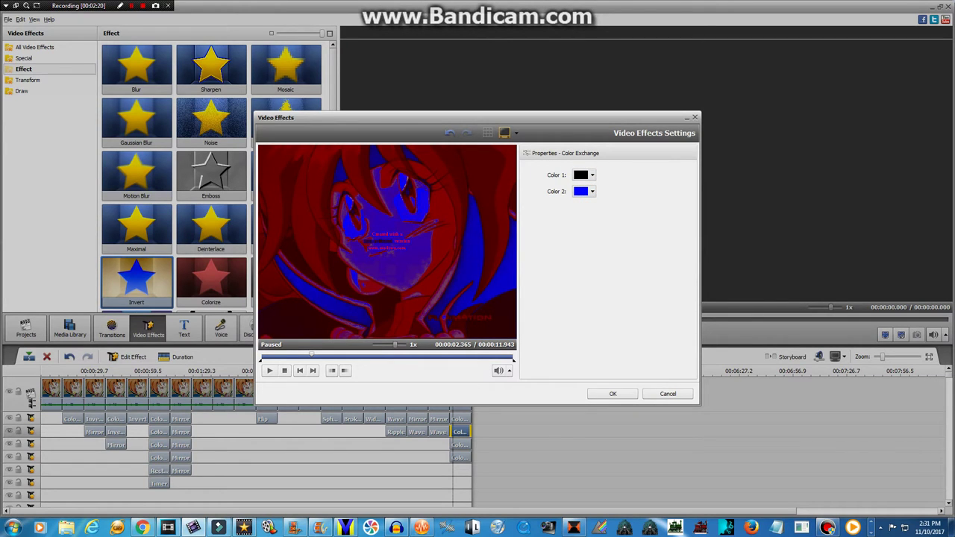
left_click(613, 393)
Step: Edit the third-track Color Exchange effect under the last clip, setting Color 1 to white and Color 2 to yellow with the preview at 00:00:02.507
right_click(460, 444)
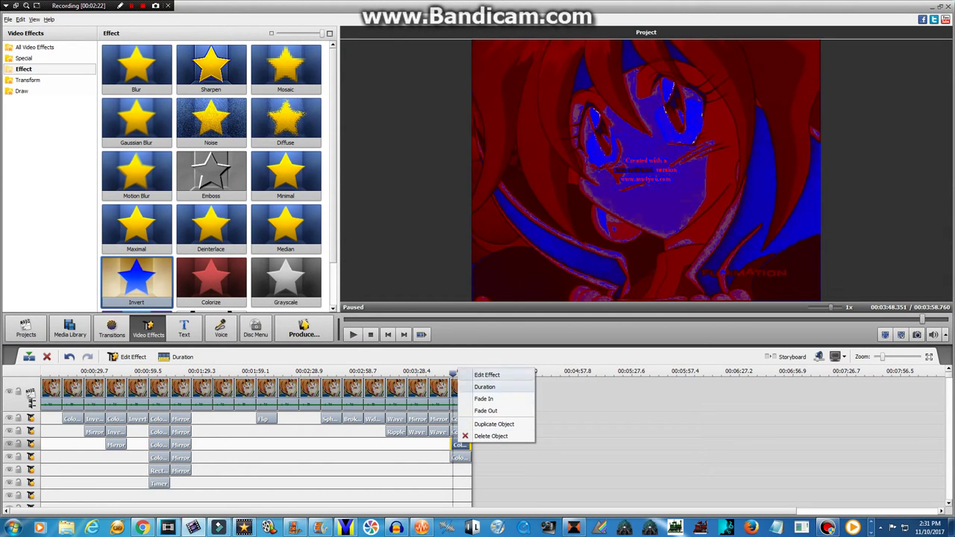
left_click(486, 374)
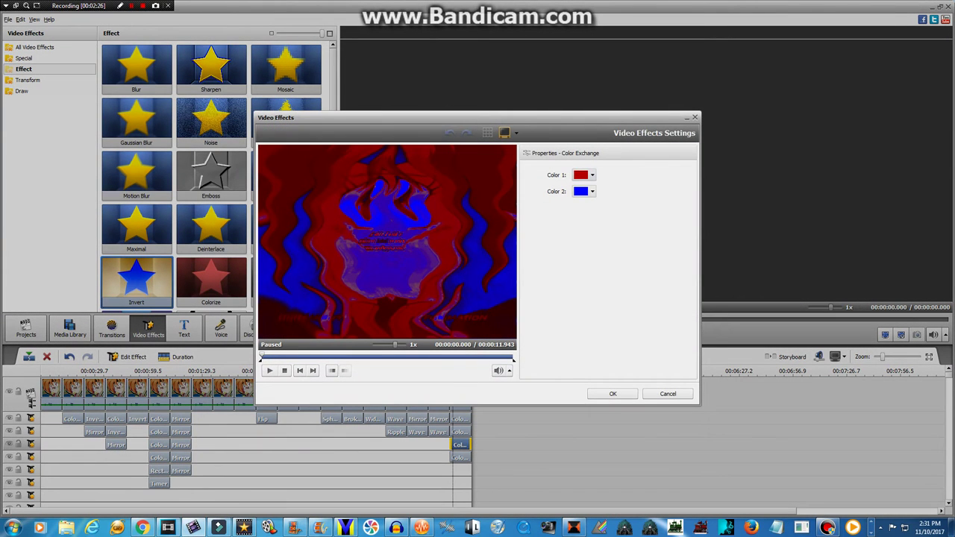
left_click(314, 357)
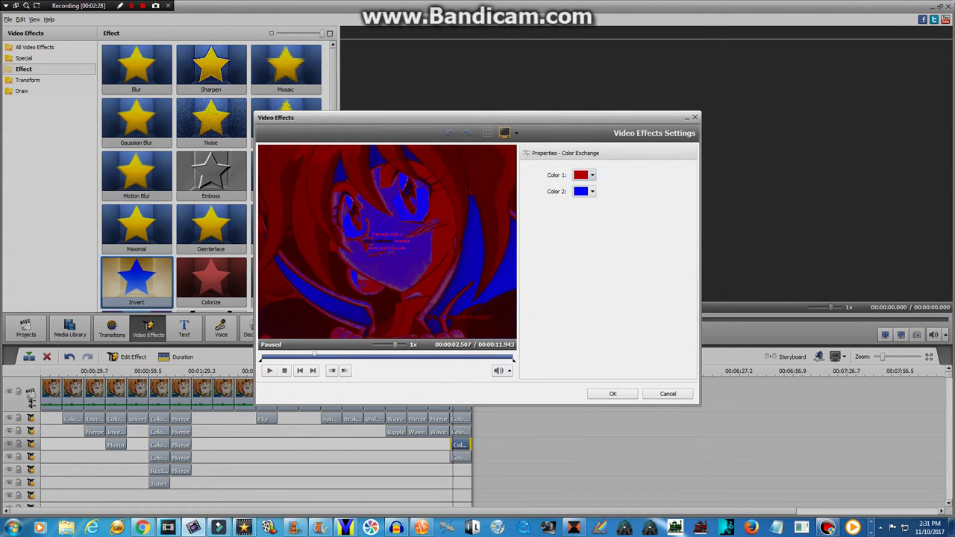
left_click(592, 176)
left_click(654, 233)
left_click(593, 191)
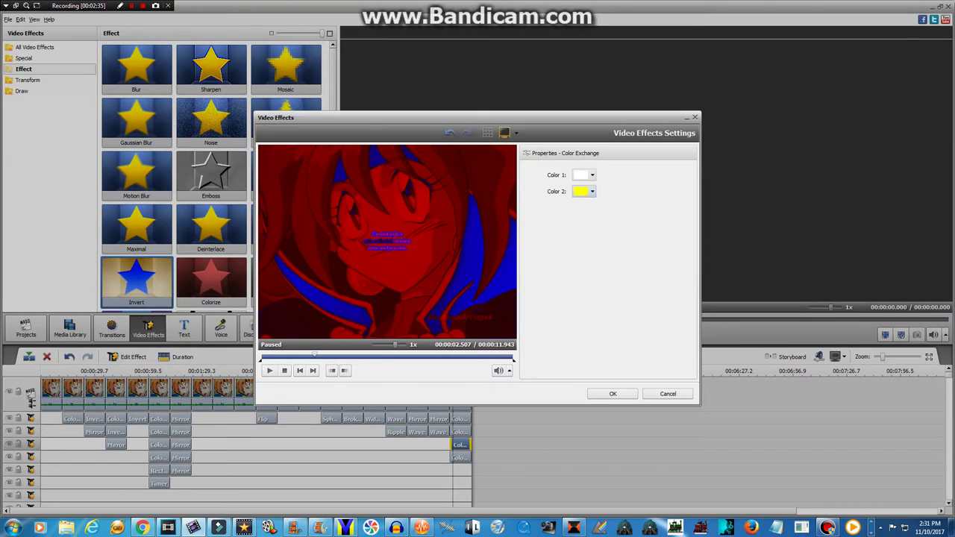
left_click(599, 238)
Step: Sample dark red from the preview frame as Color 1 and apply the Color Exchange settings
left_click(581, 174)
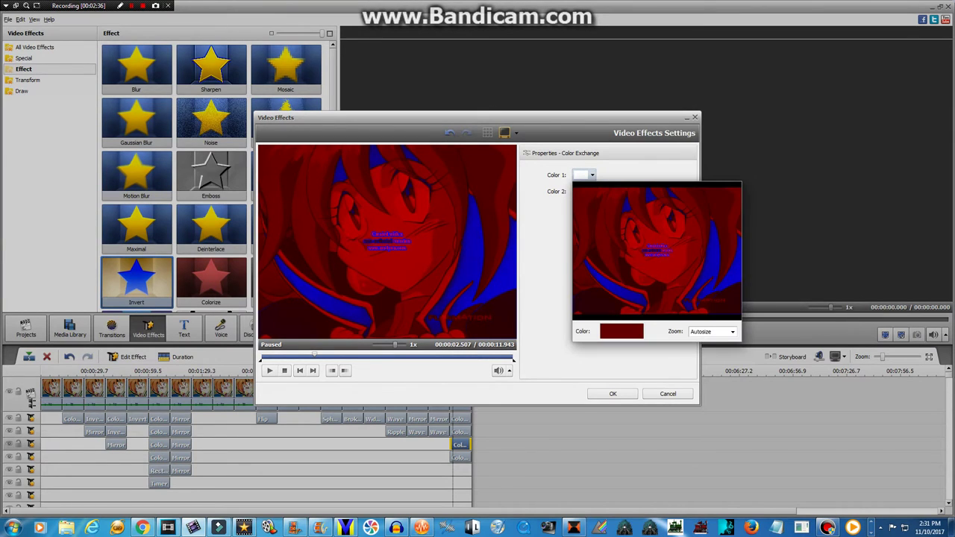
left_click(601, 221)
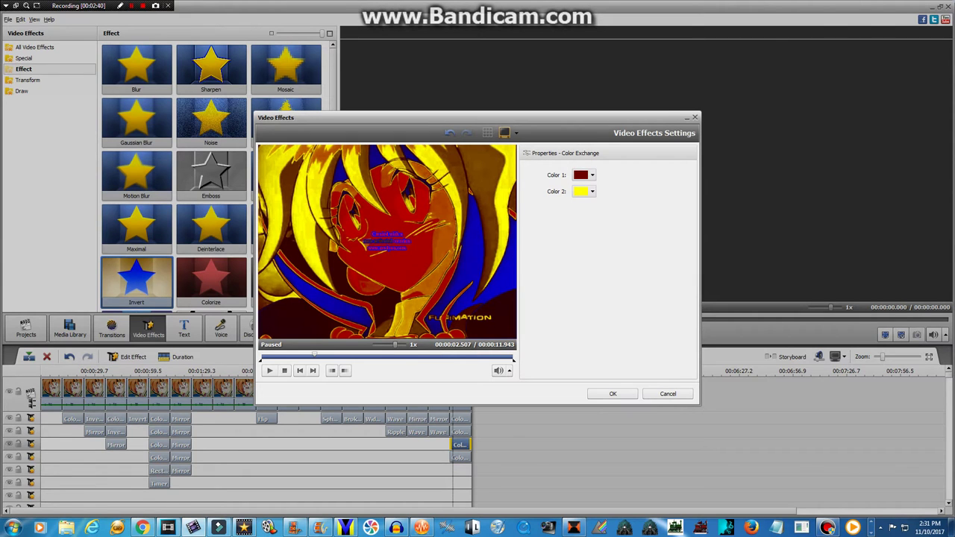
left_click(613, 393)
Step: Edit the lowest Color Exchange effect under the last clip, check the Gradient Map in Sony Vegas, and set Color 2 to white, previewing 00:00:02.507
right_click(462, 456)
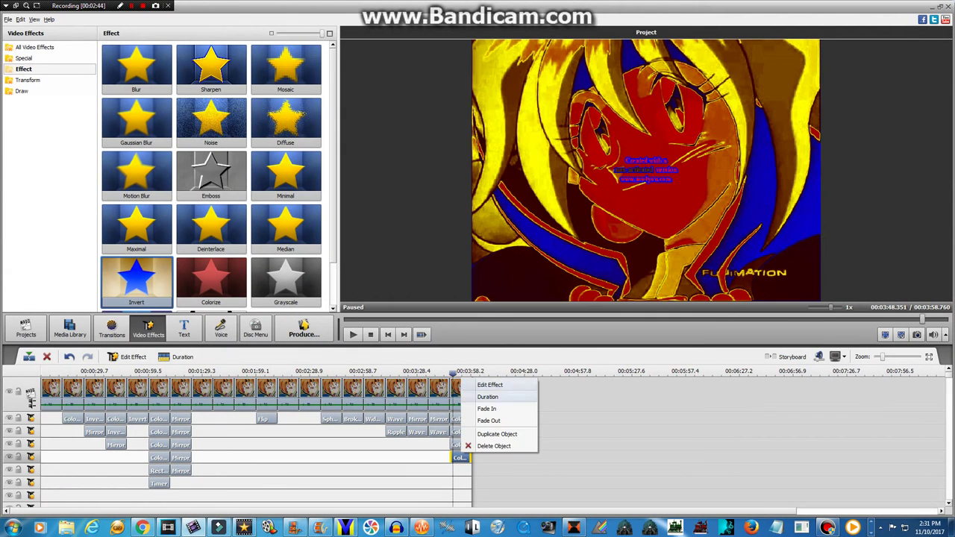
left_click(490, 384)
left_click(168, 527)
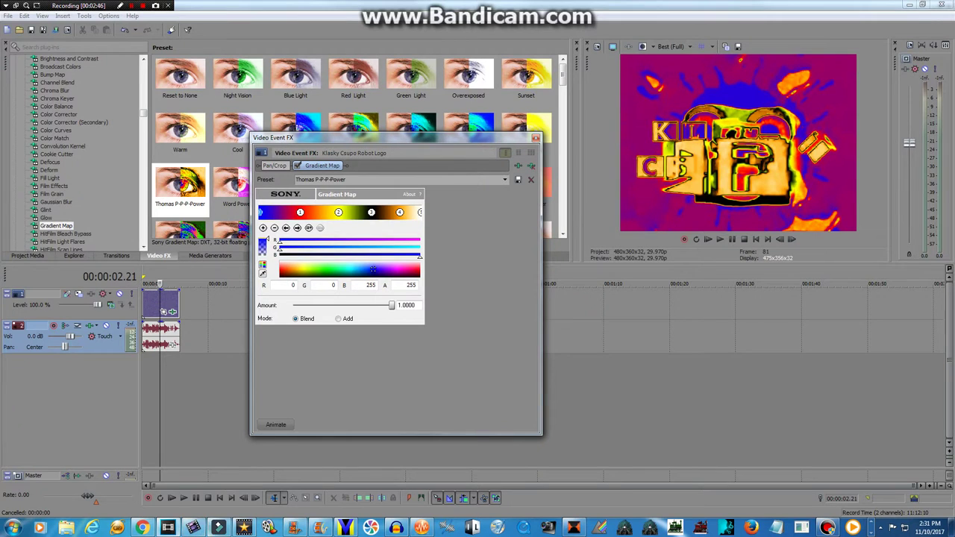
left_click(219, 528)
left_click(218, 527)
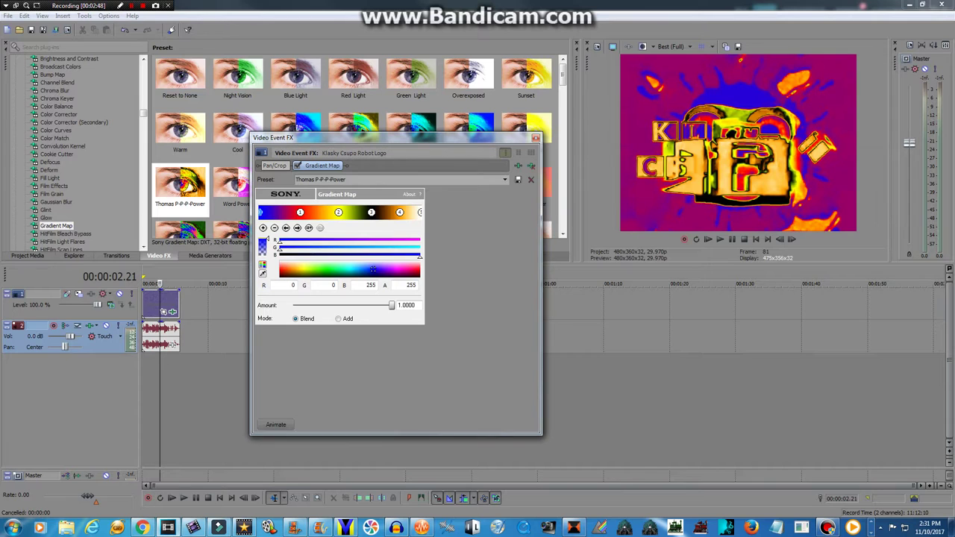
left_click(193, 528)
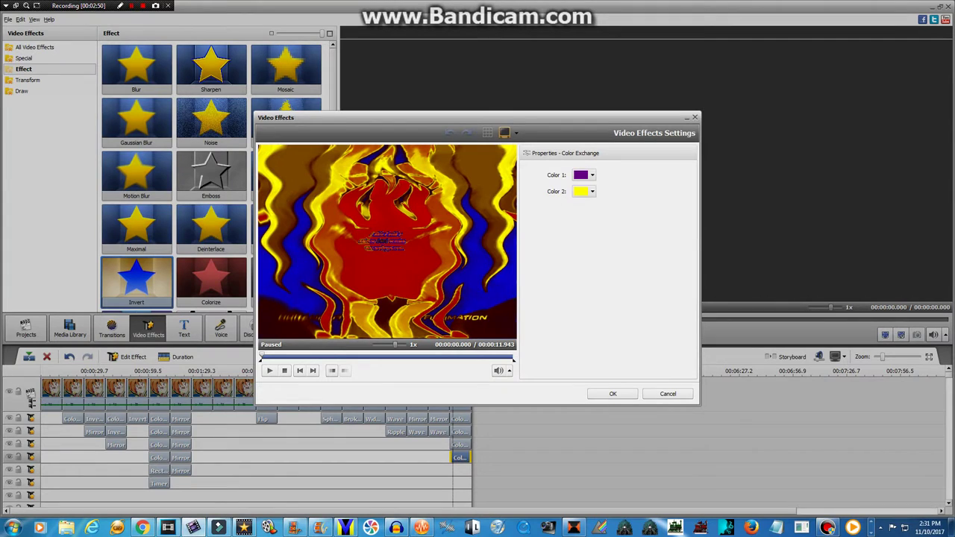
left_click(586, 191)
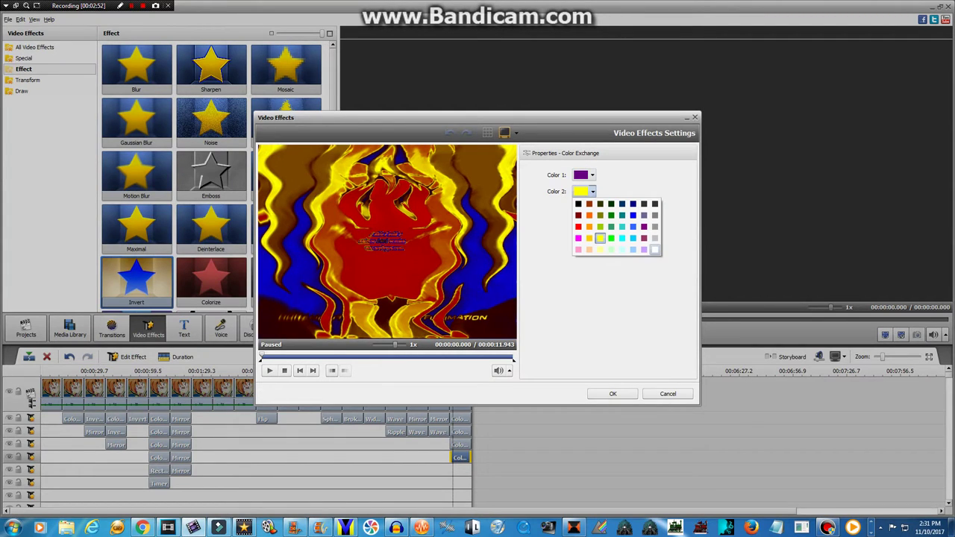
left_click(654, 249)
left_click(314, 357)
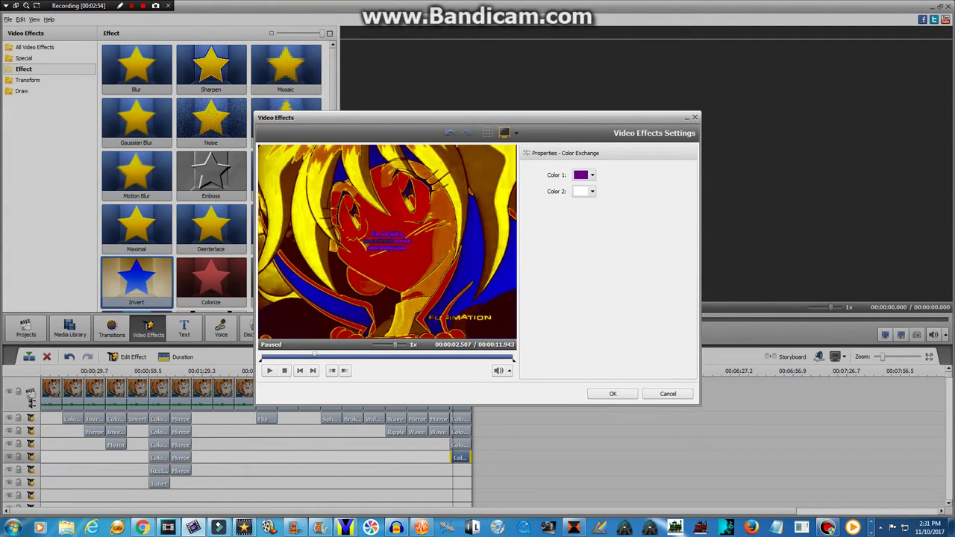
Step: Try yellow as Color 1 of the lowest Color Exchange effect
left_click(586, 174)
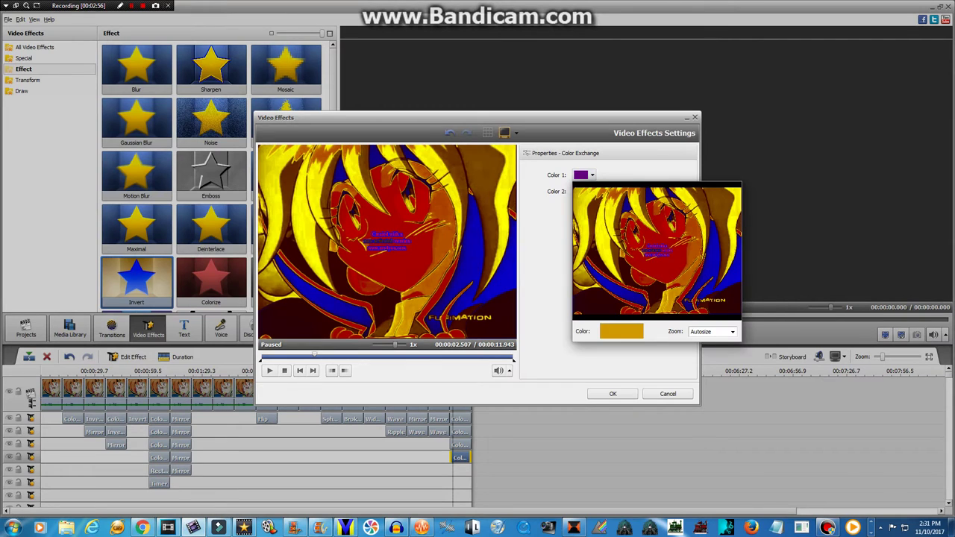
left_click(592, 175)
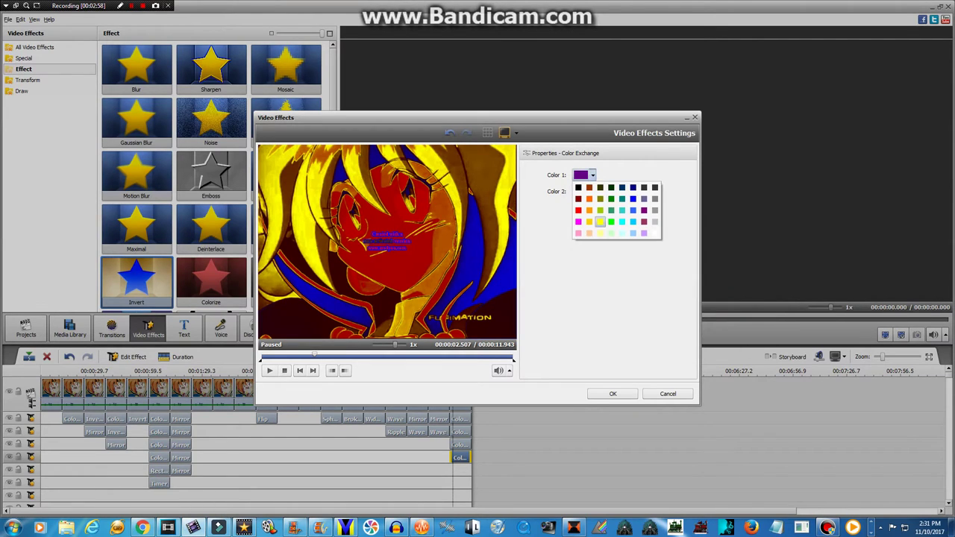
left_click(600, 222)
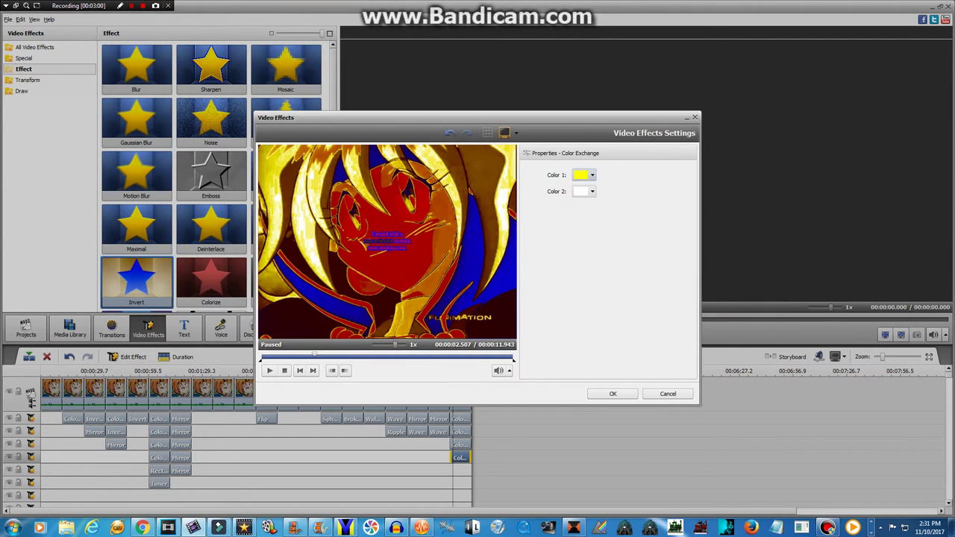
Step: Sample very dark maroon from the preview as Color 1 and apply the Color Exchange settings
left_click(586, 175)
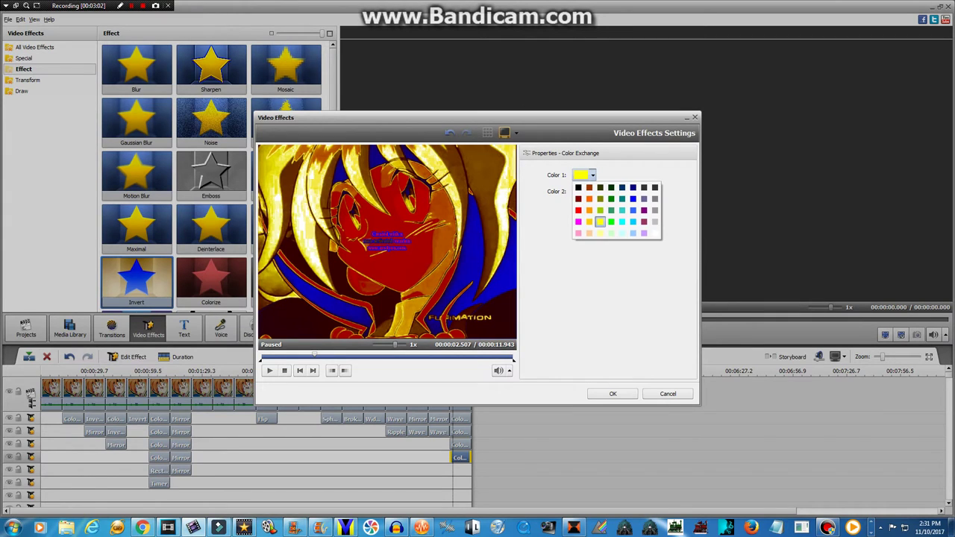
left_click(583, 175)
left_click(581, 175)
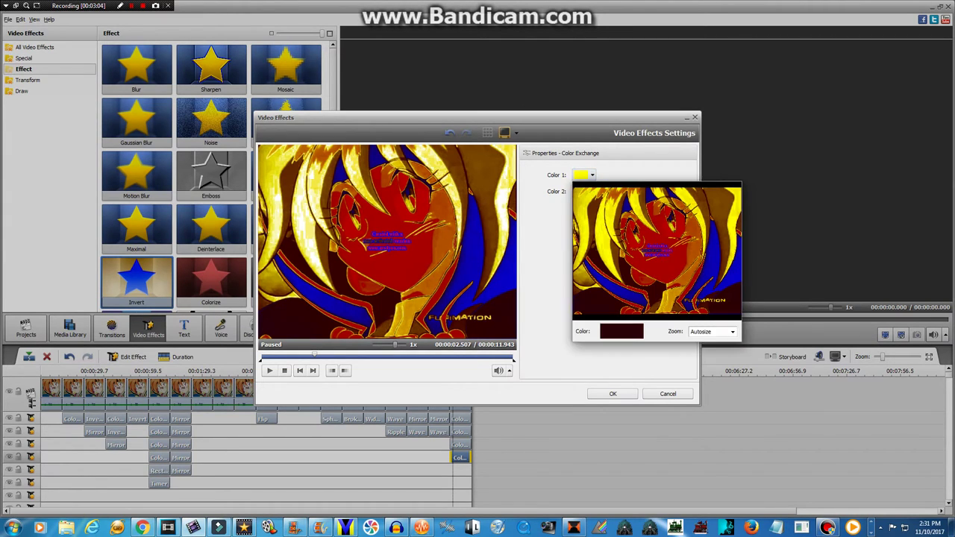
left_click(591, 297)
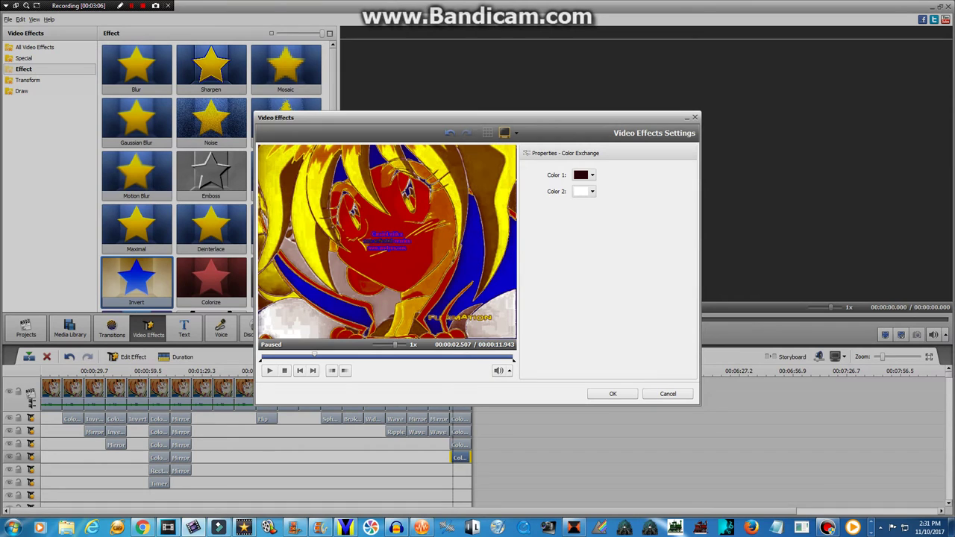
left_click(612, 393)
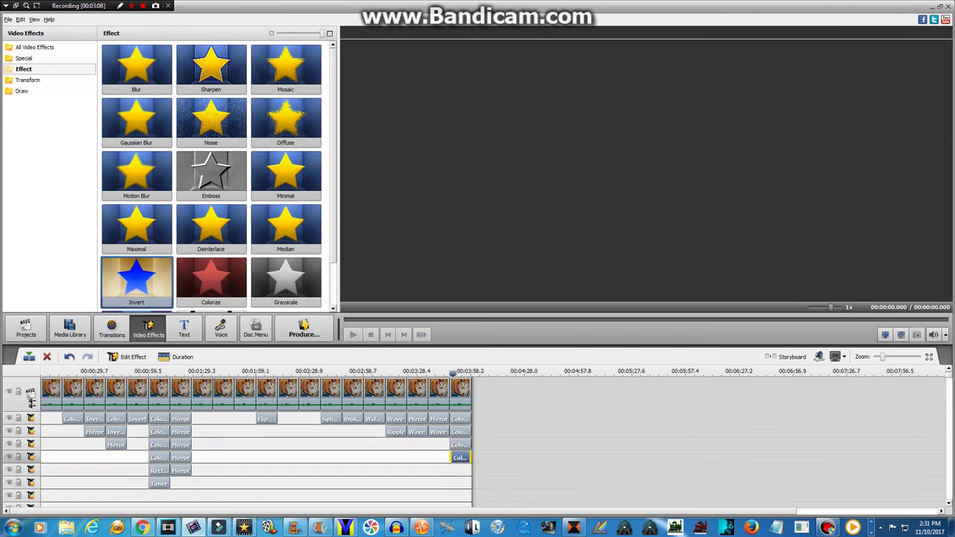
Step: Duplicate the fourth-track Color Exchange effect and place the copy on the fifth effect track under the last clip
right_click(459, 455)
left_click(491, 434)
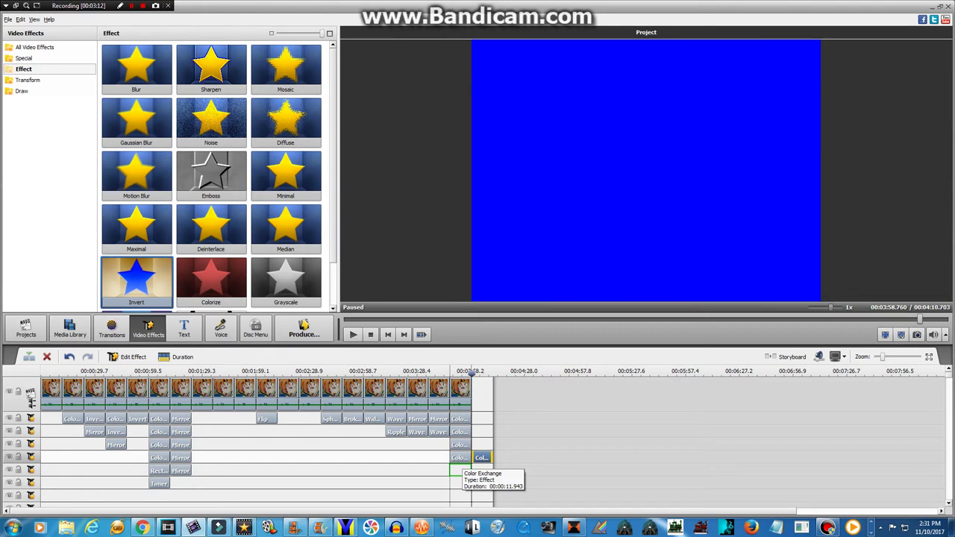
left_click_drag(481, 457, 462, 470)
Step: Edit the fifth-track Color Exchange effect, check the Gradient Map in Sony Vegas, and sample dark red from the preview as Color 1
right_click(465, 469)
left_click(492, 398)
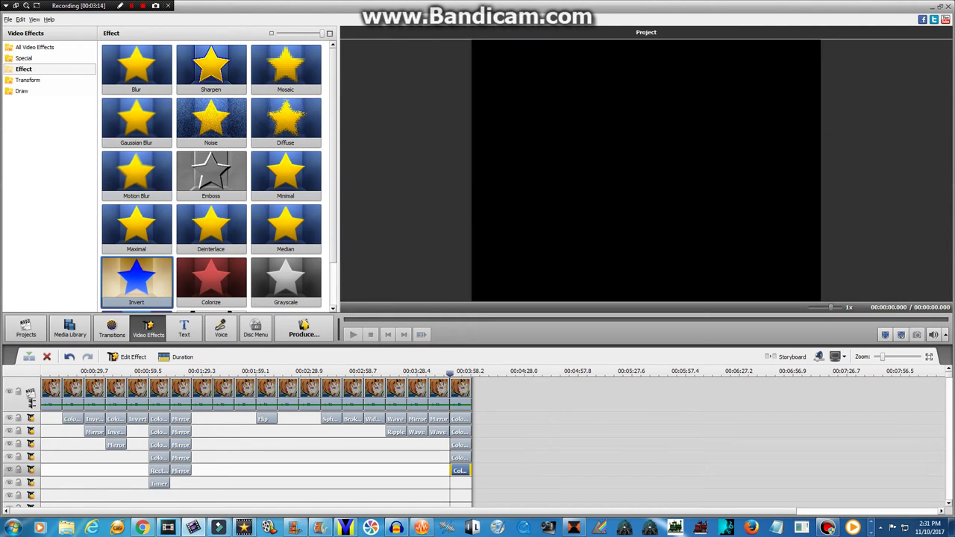
left_click(168, 527)
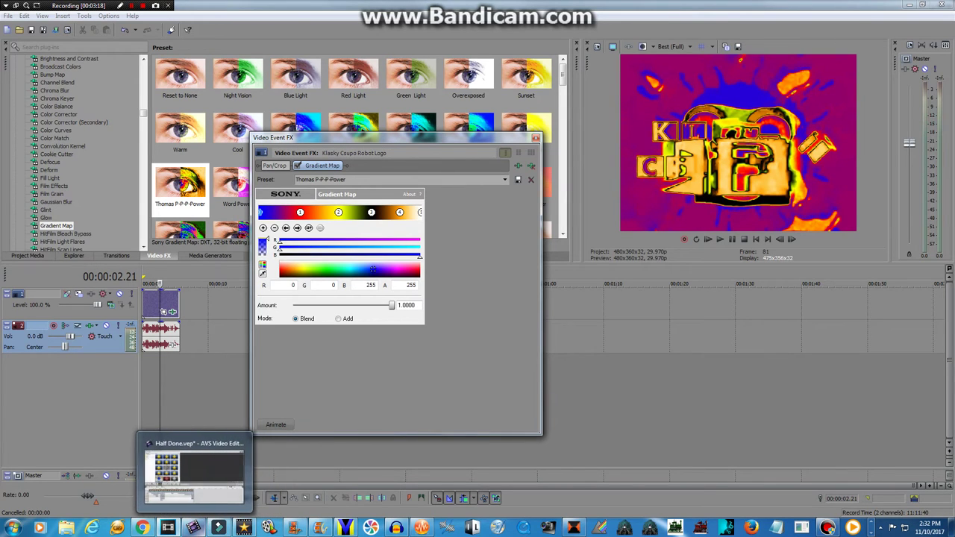
left_click(192, 528)
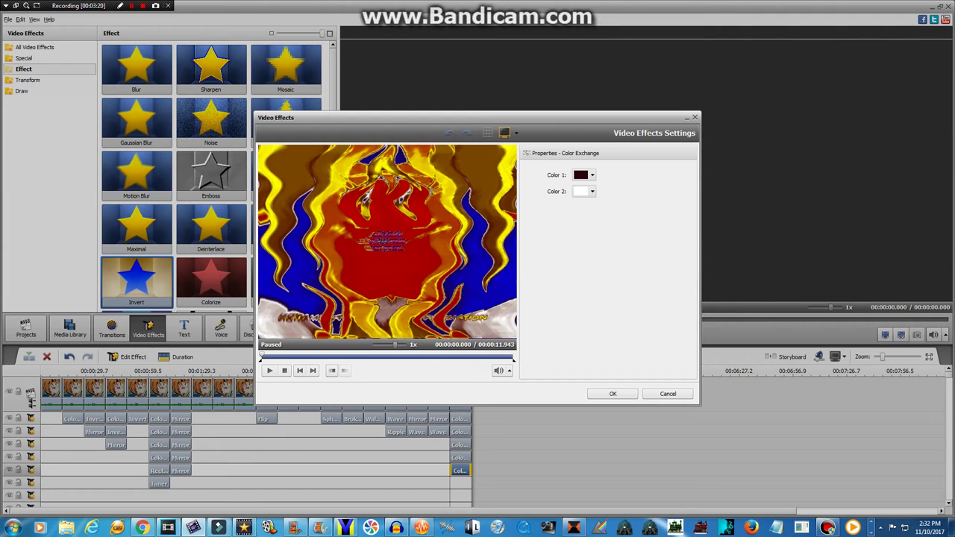
left_click(592, 175)
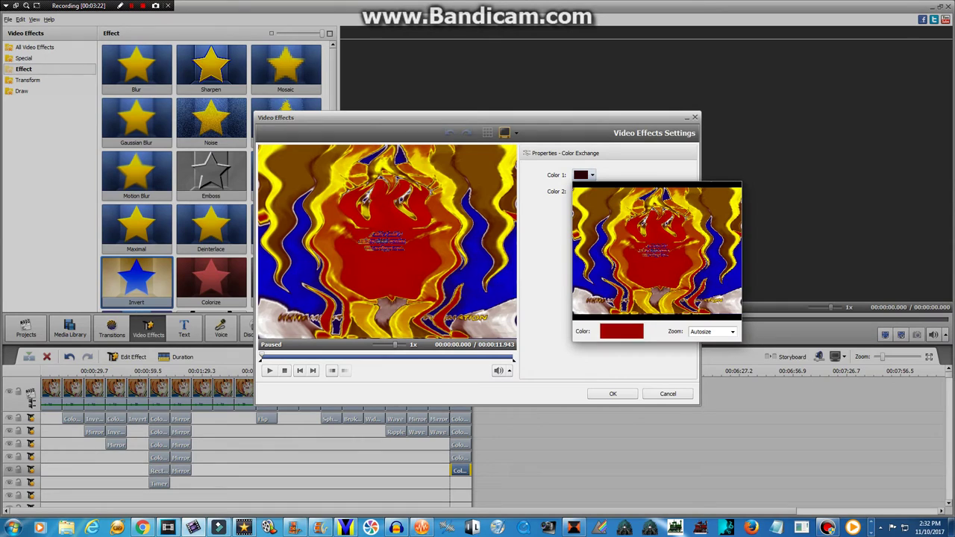
left_click(653, 272)
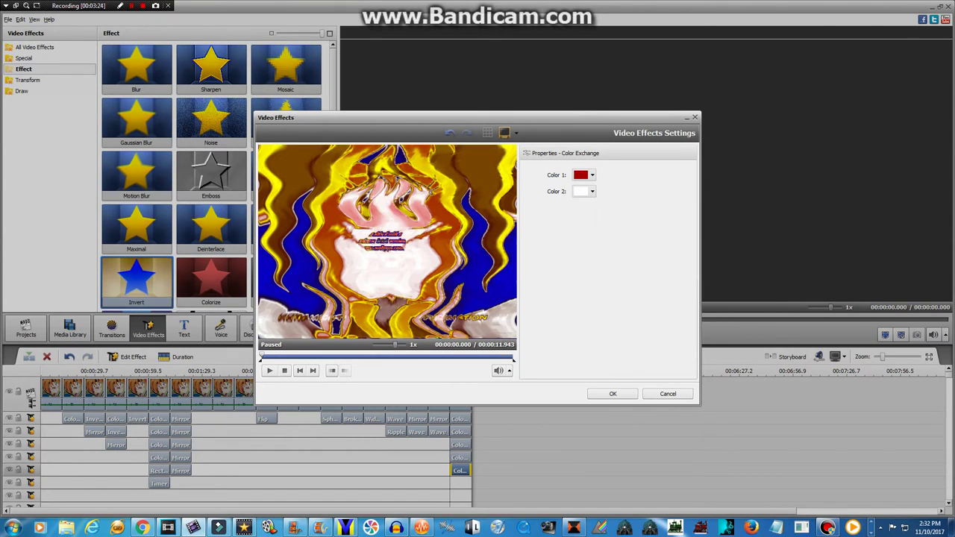
Step: Preview 00:00:01.537, set Color 2 to orange, and apply the fifth-track Color Exchange settings
left_click(294, 356)
left_click(592, 190)
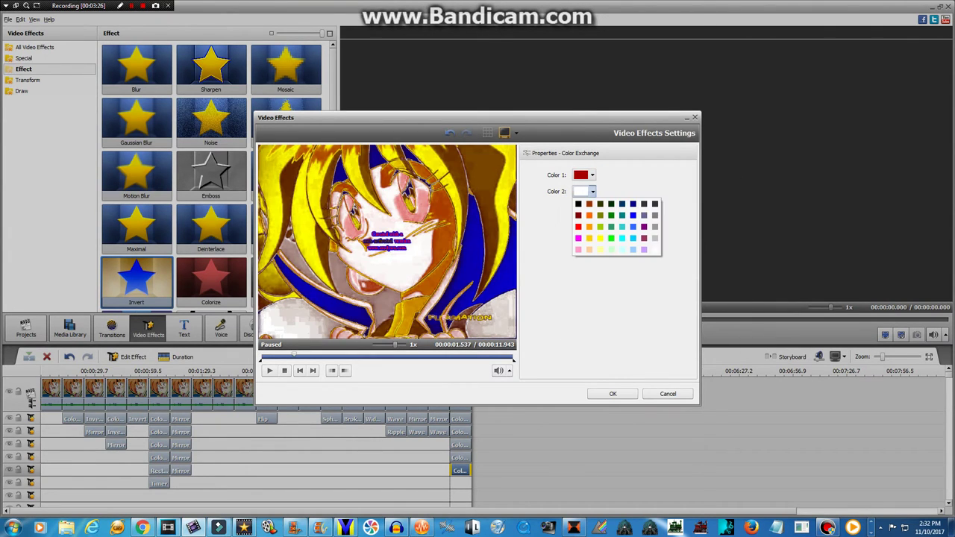
left_click(589, 226)
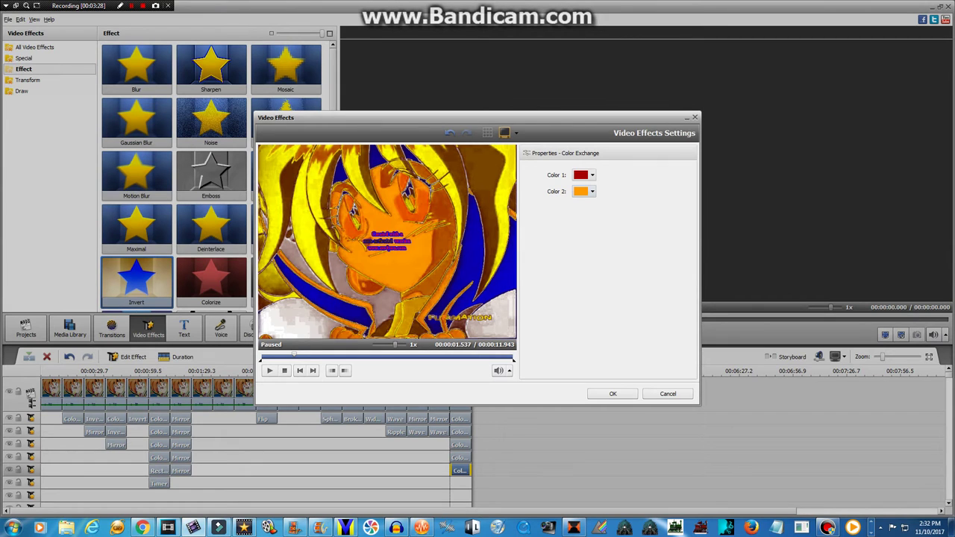
left_click(612, 394)
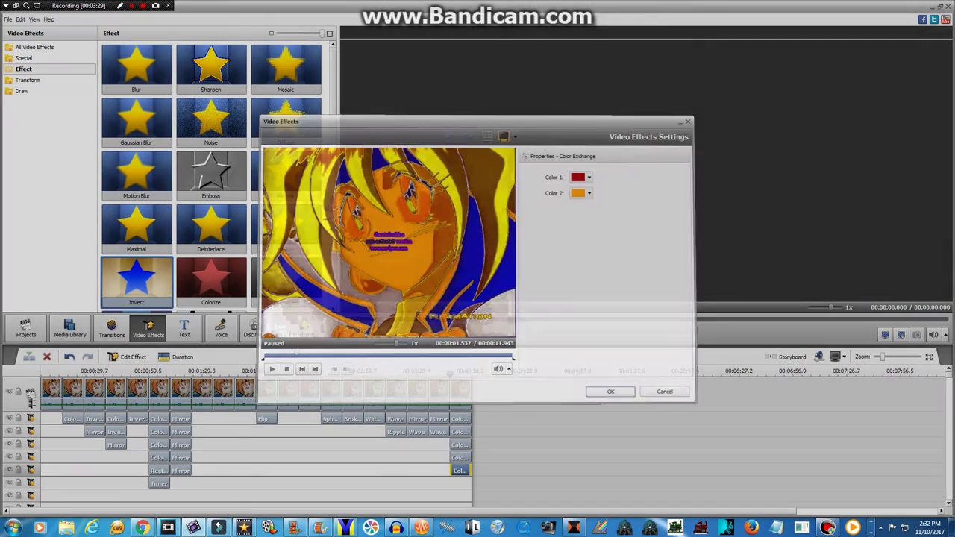
Step: Duplicate the fifth-track Color Exchange effect and place the copy on the sixth effect track under the last clip
right_click(462, 472)
left_click(499, 454)
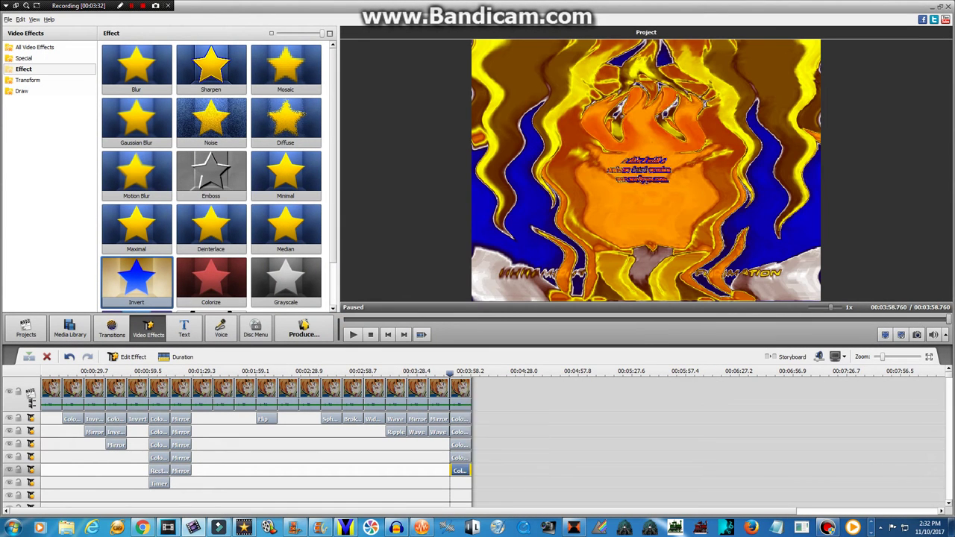
left_click_drag(482, 470, 461, 484)
Step: Examine the color stops of the Thomas P-P-P-Power Gradient Map preset in Sony Vegas and return to AVS Video Editor
right_click(462, 485)
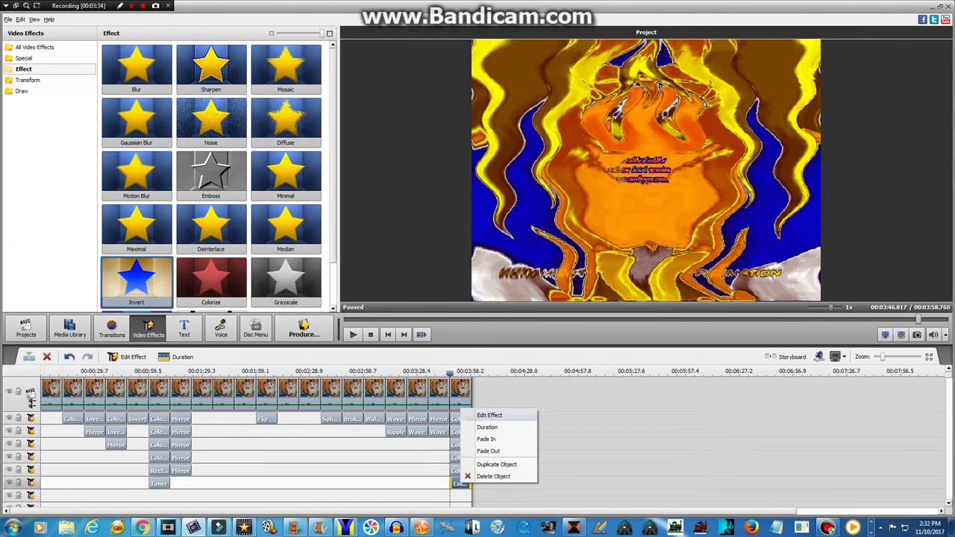
left_click(492, 416)
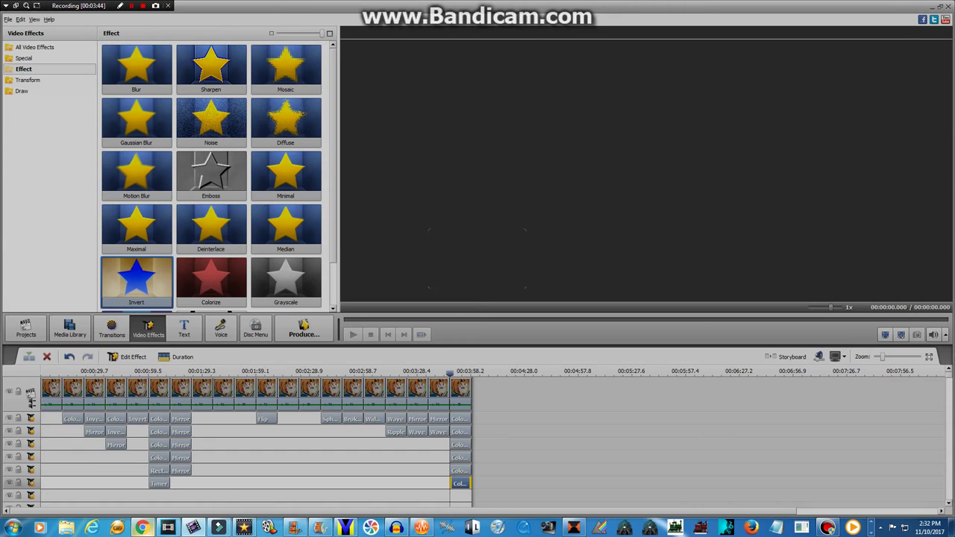
left_click(142, 527)
left_click(193, 527)
left_click(167, 527)
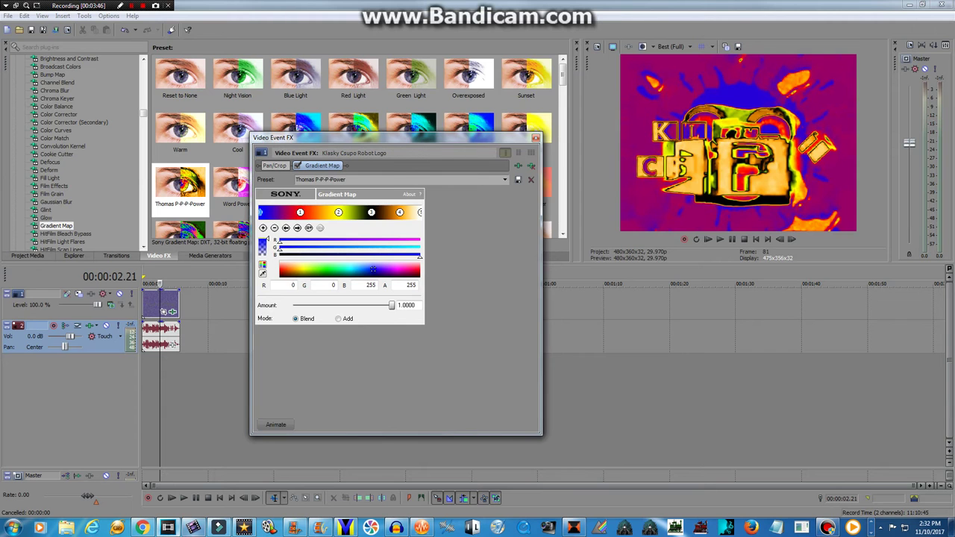
left_click(194, 528)
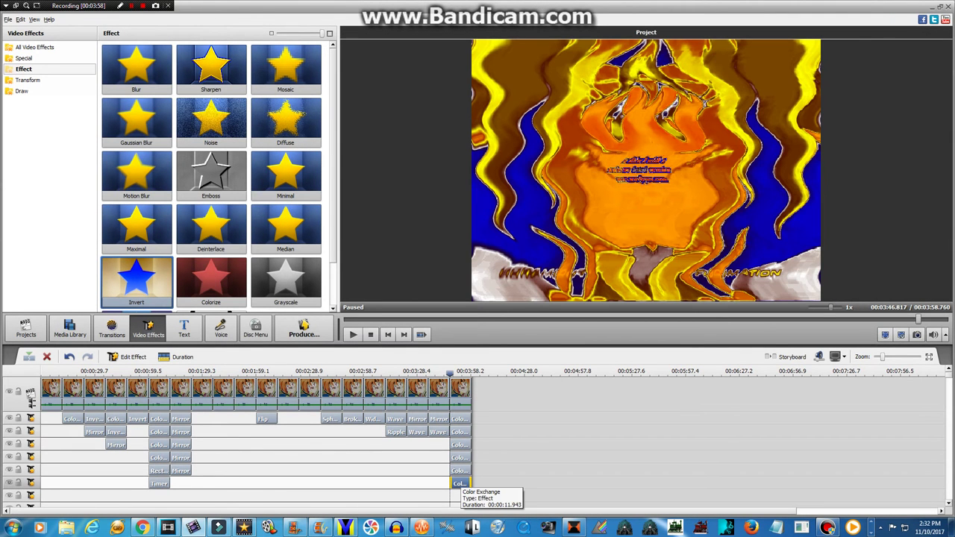
Step: Edit the sixth-track Color Exchange effect, recheck the Vegas Gradient Map, and sample orange as Color 1 from the frame at 00:00:02.365
right_click(459, 485)
left_click(490, 415)
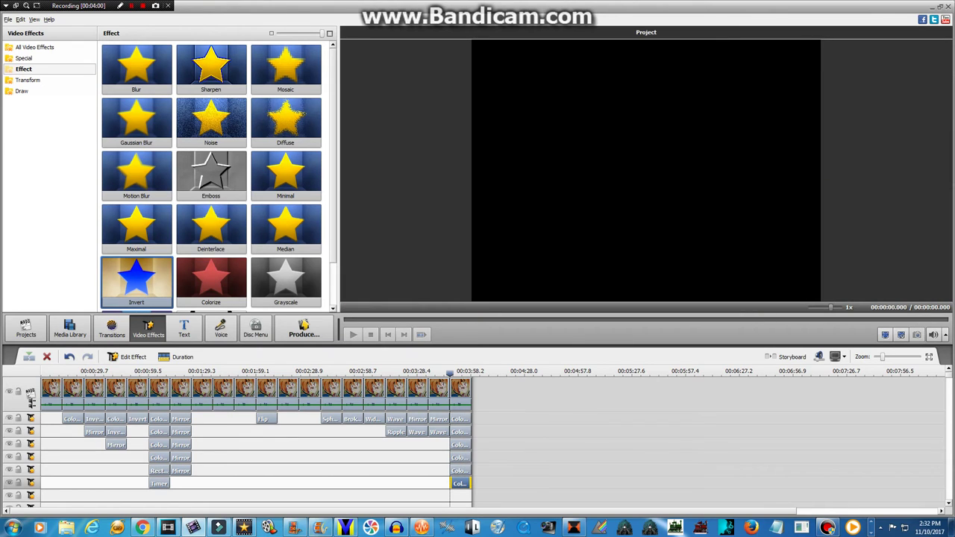
left_click(193, 527)
mouse_move(193, 527)
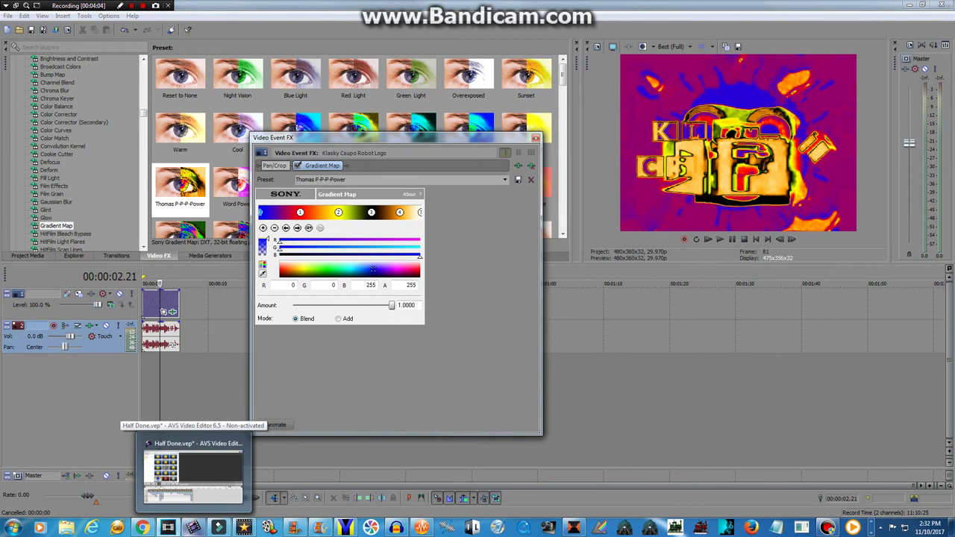
left_click(193, 528)
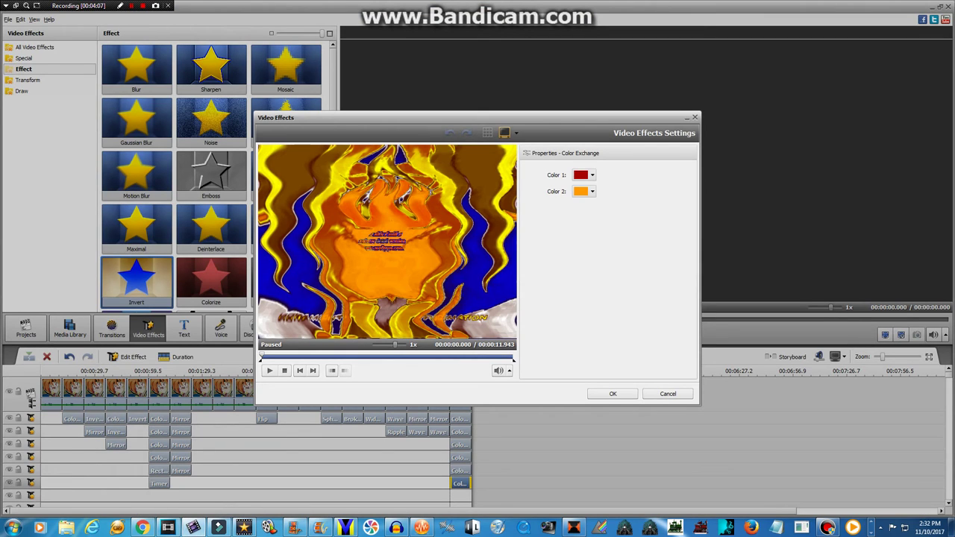
left_click(311, 357)
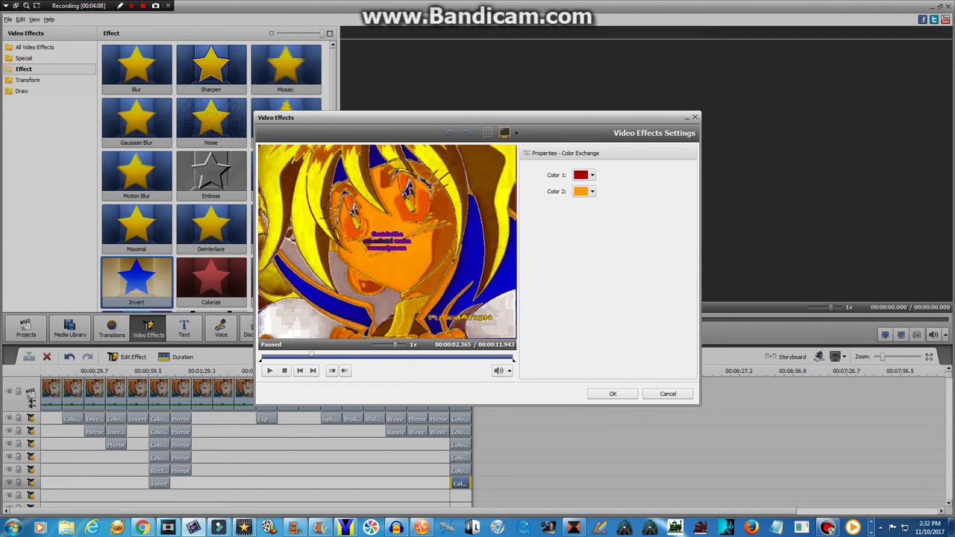
left_click(590, 175)
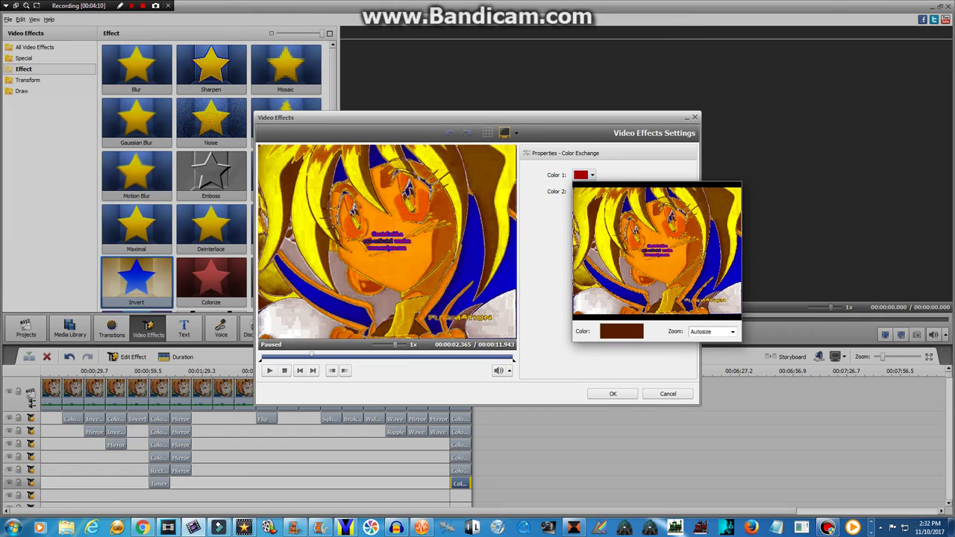
left_click(660, 237)
Step: Set Color 2 to black, resample Color 1 from the preview image, and apply the sixth-track Color Exchange settings
left_click(592, 191)
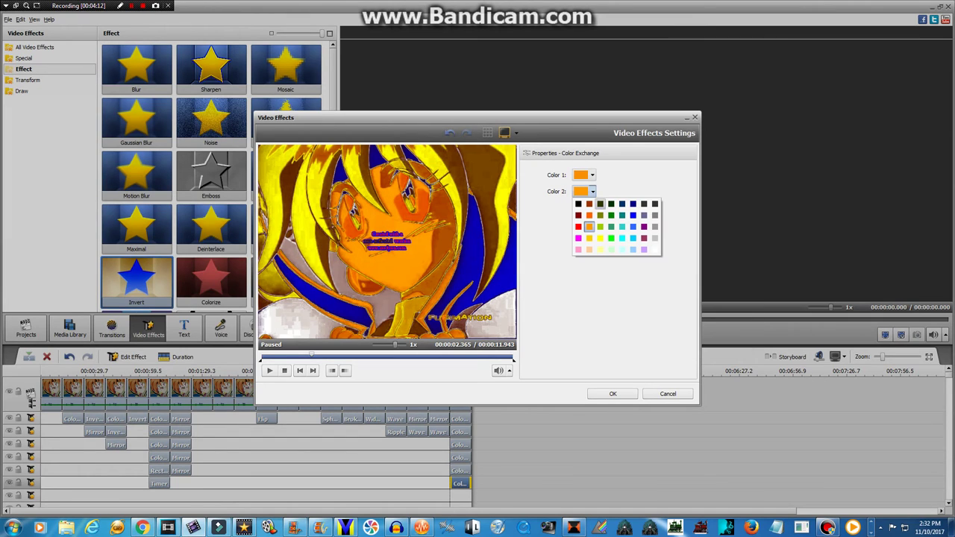
left_click(581, 202)
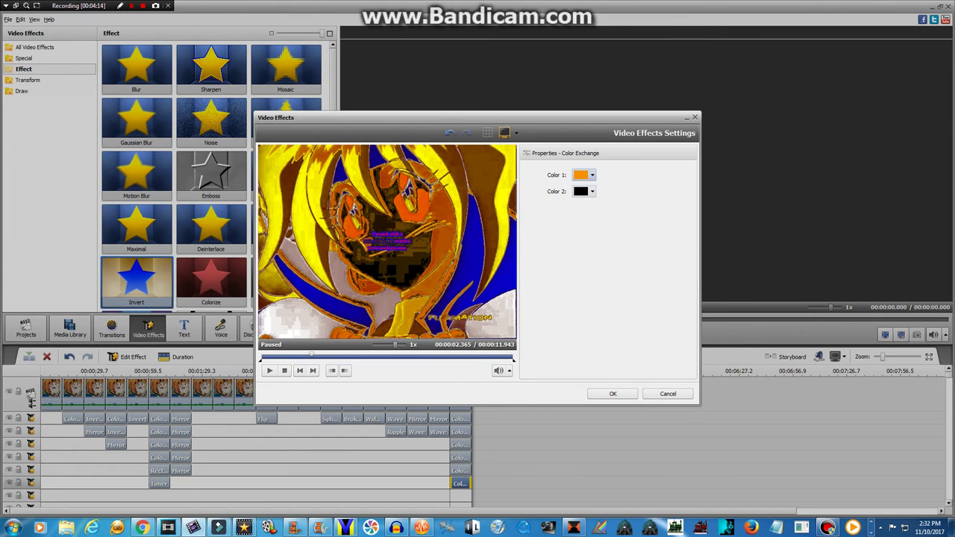
left_click(591, 175)
left_click(660, 232)
left_click(667, 394)
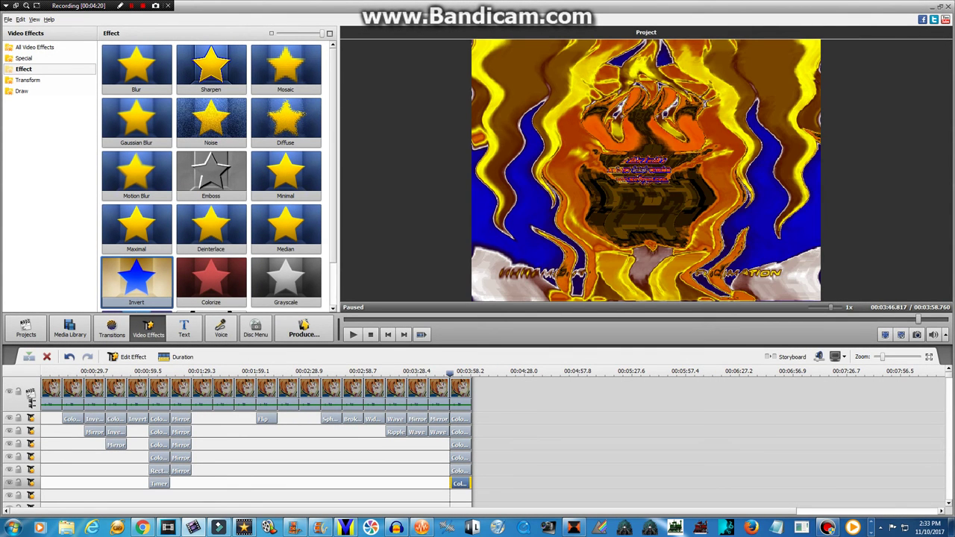
Step: Import the audio file Thomas P-P-P-Power from the Music library into the project's media
right_click(455, 385)
left_click(478, 292)
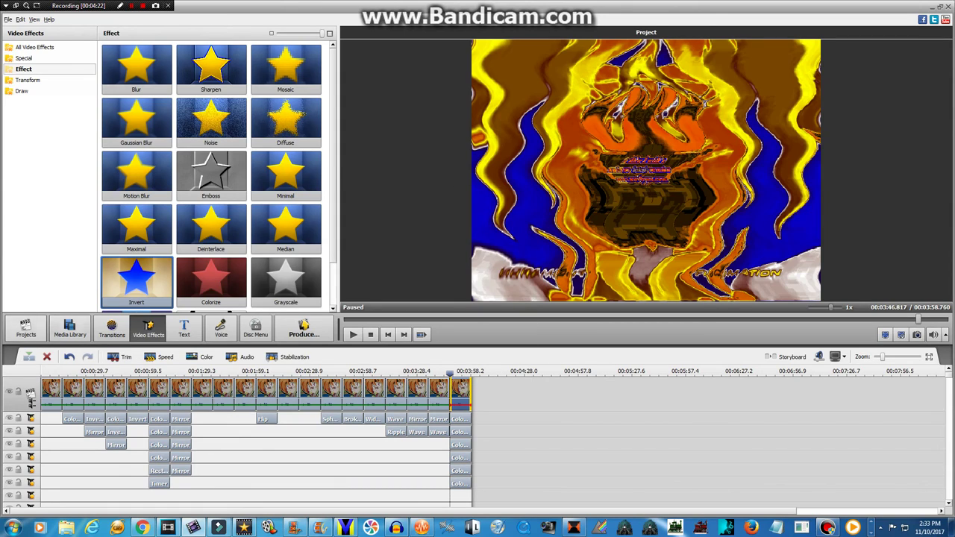
left_click(69, 329)
left_click(44, 53)
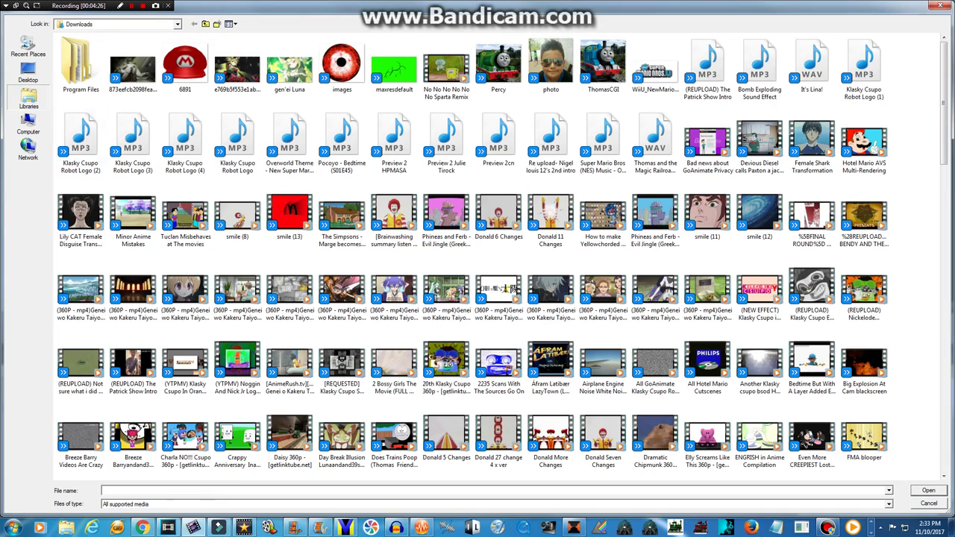
left_click(29, 98)
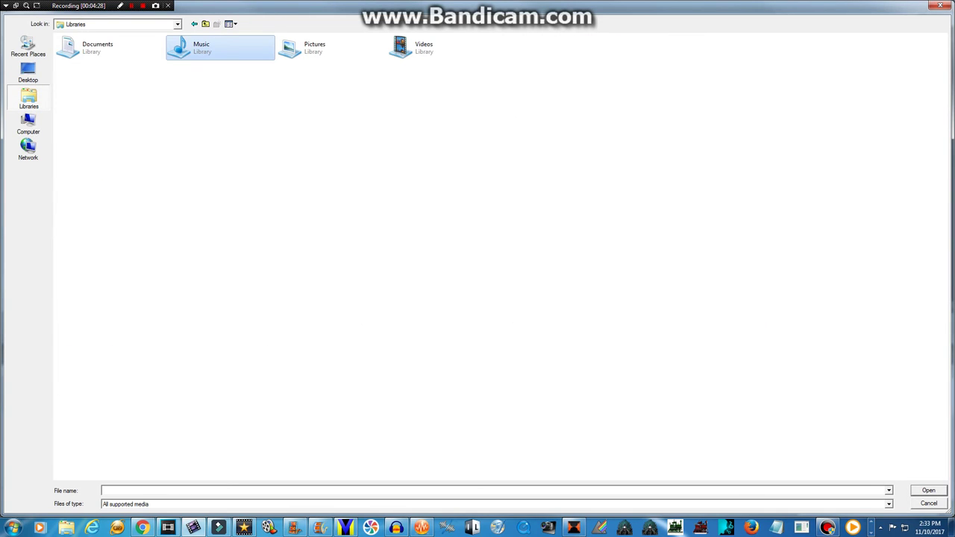
double_click(216, 47)
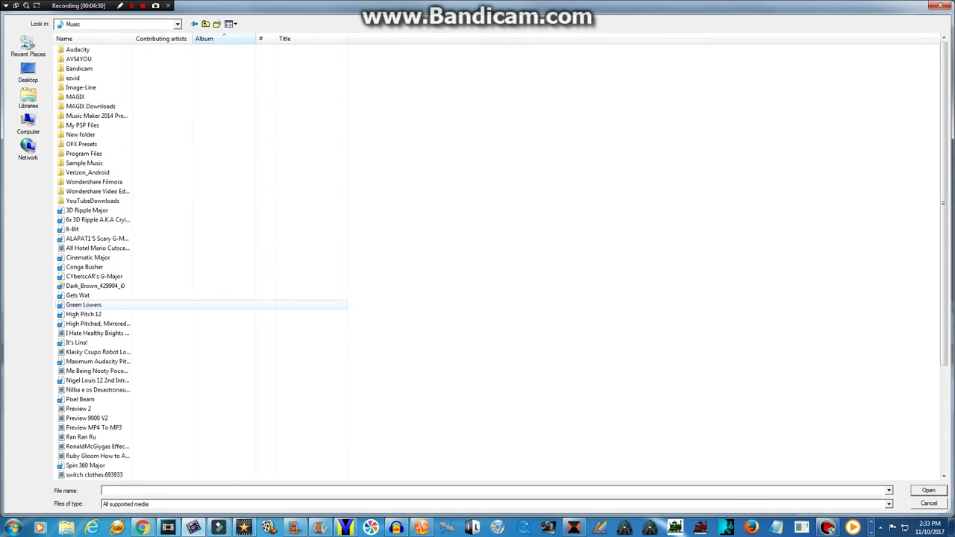
scroll(149, 172, "down", 3)
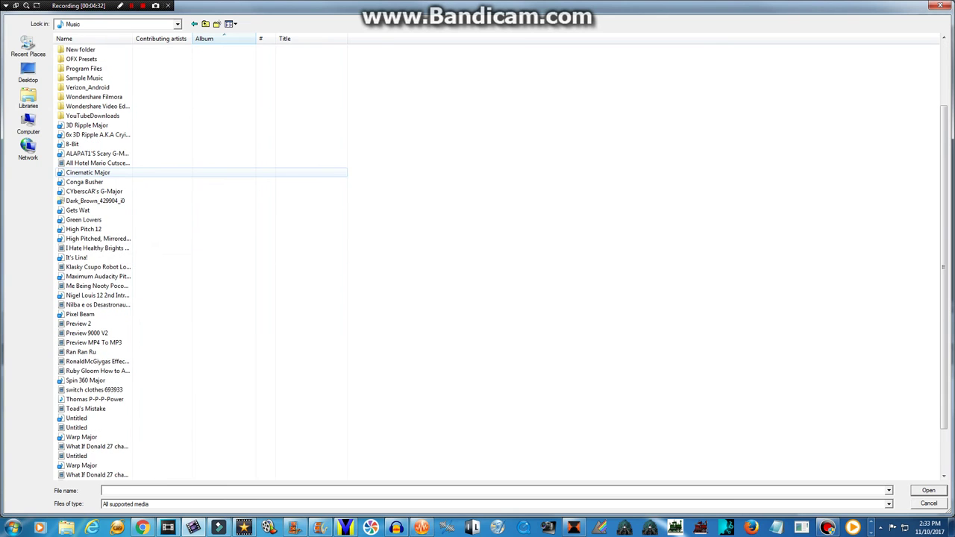
scroll(149, 172, "down", 2)
double_click(111, 342)
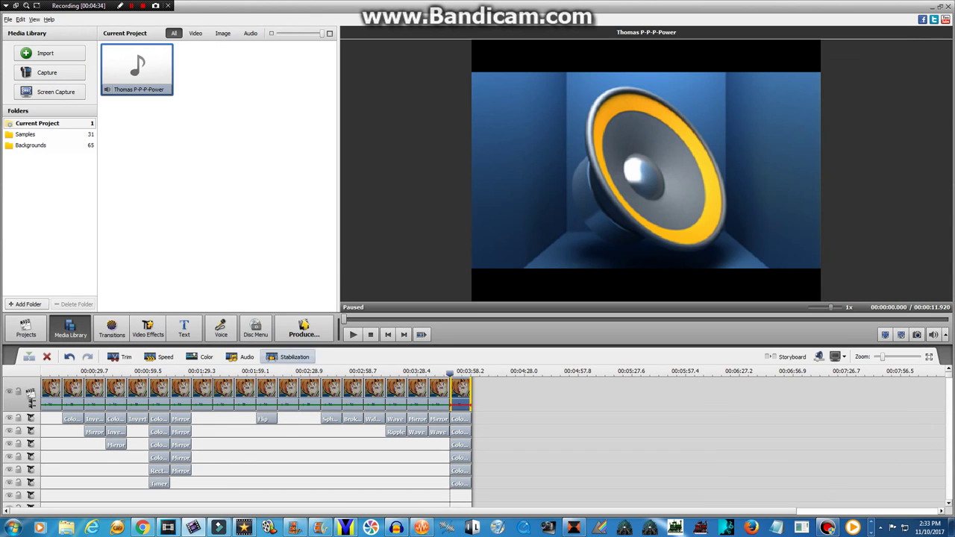
Step: Place the Thomas P-P-P-Power audio on the lower audio mix track, aligned under the last clip
left_click_drag(137, 69, 632, 492)
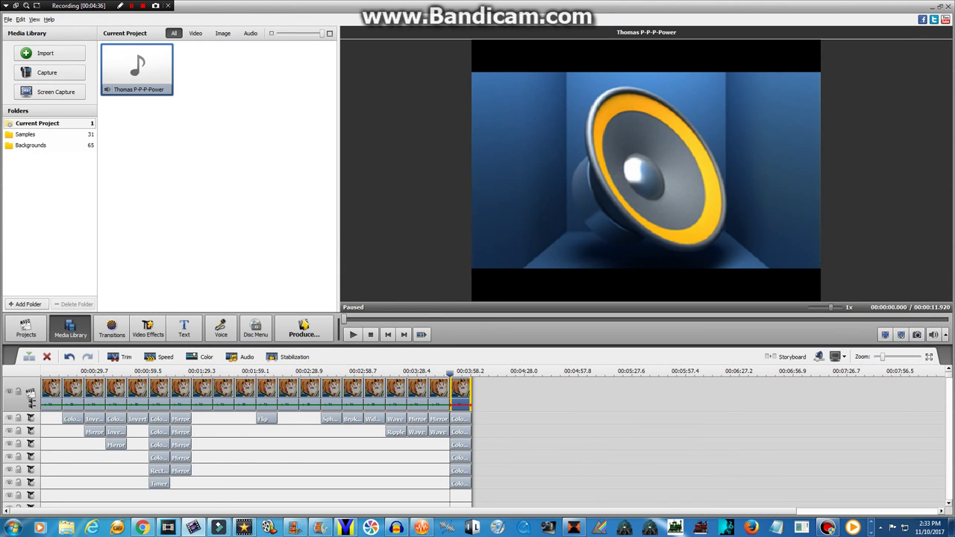
scroll(492, 459, "down", 5)
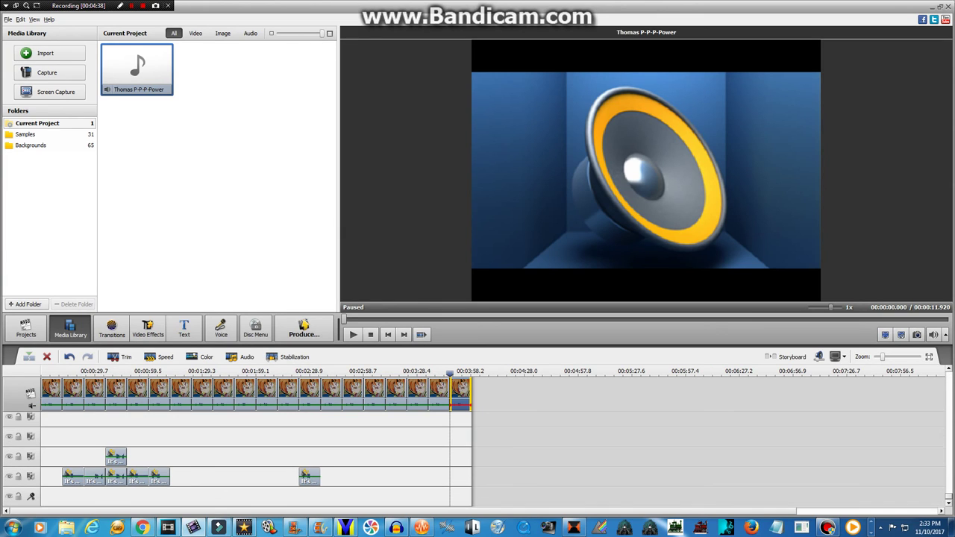
left_click_drag(139, 69, 462, 476)
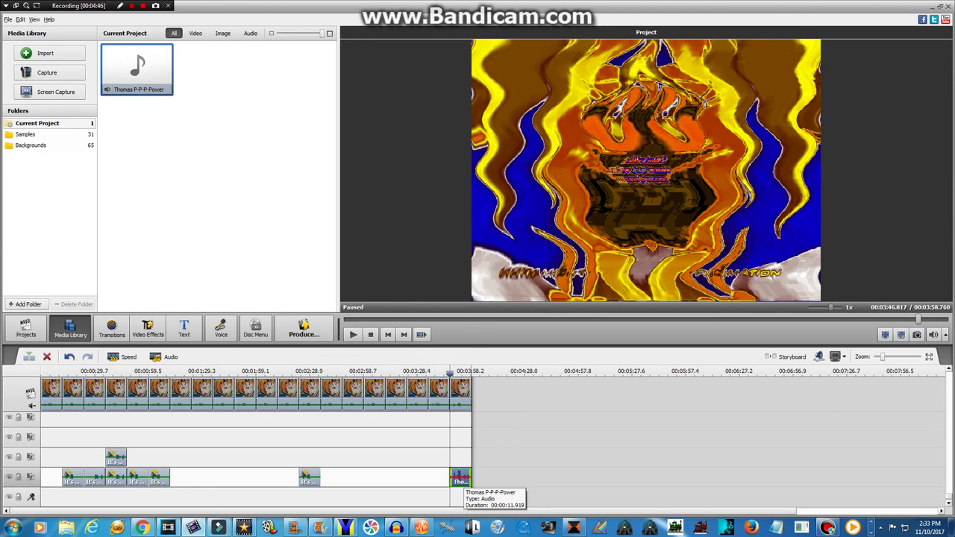
Step: Play the last clip to review its stacked color effects together with the added audio
key("space")
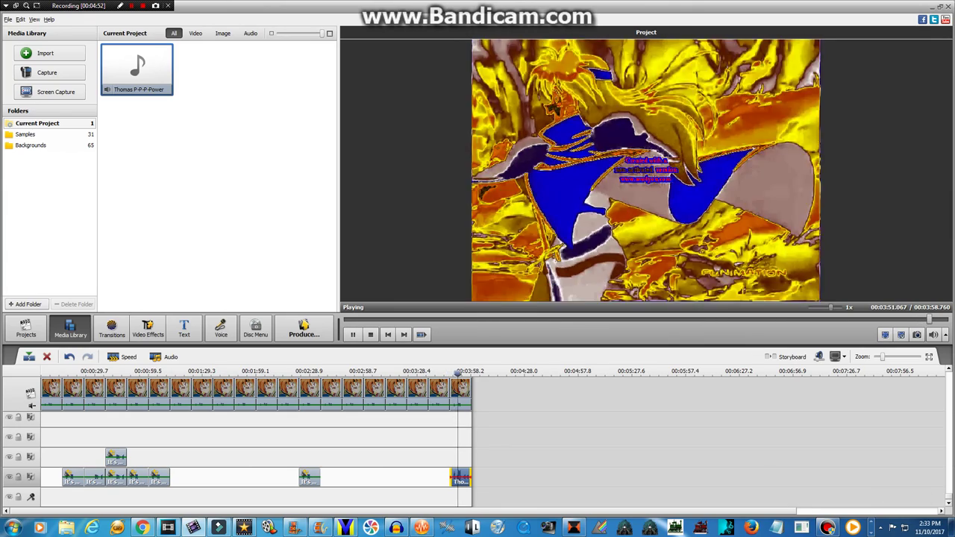
left_click_drag(948, 496, 948, 478)
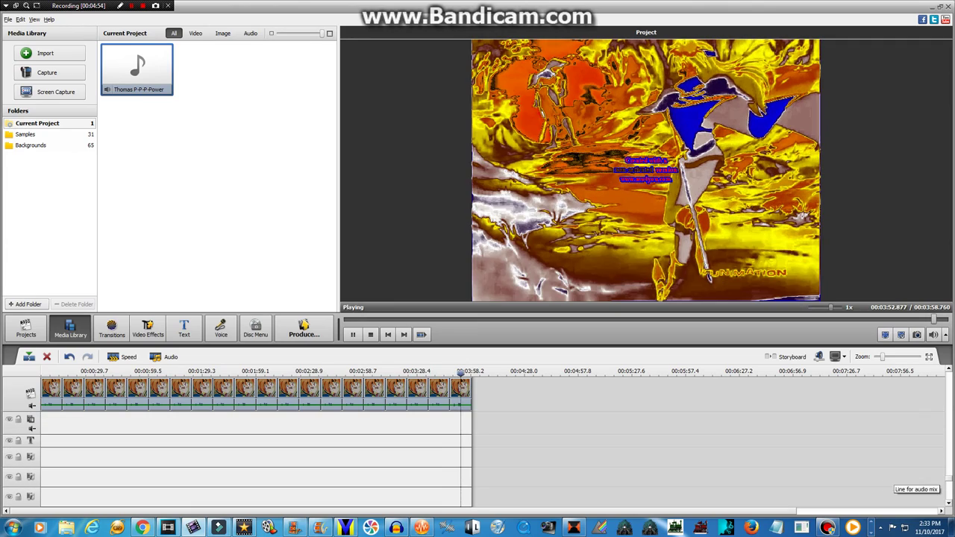
scroll(253, 455, "up", 1)
scroll(254, 455, "up", 3)
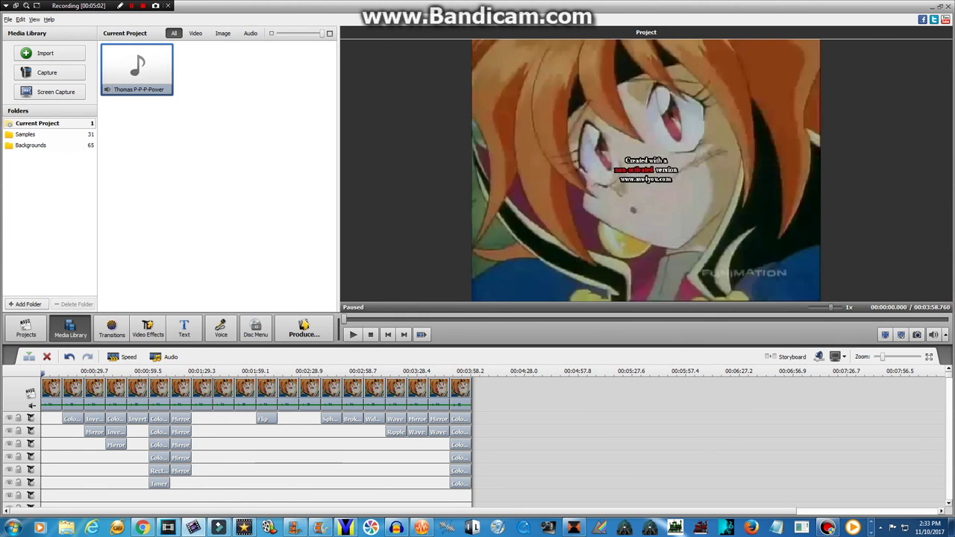
left_click(827, 528)
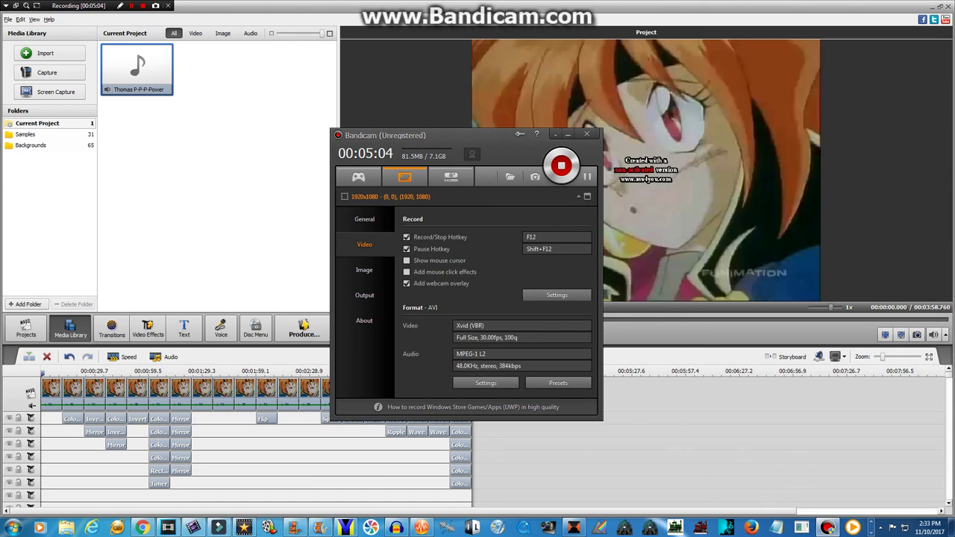